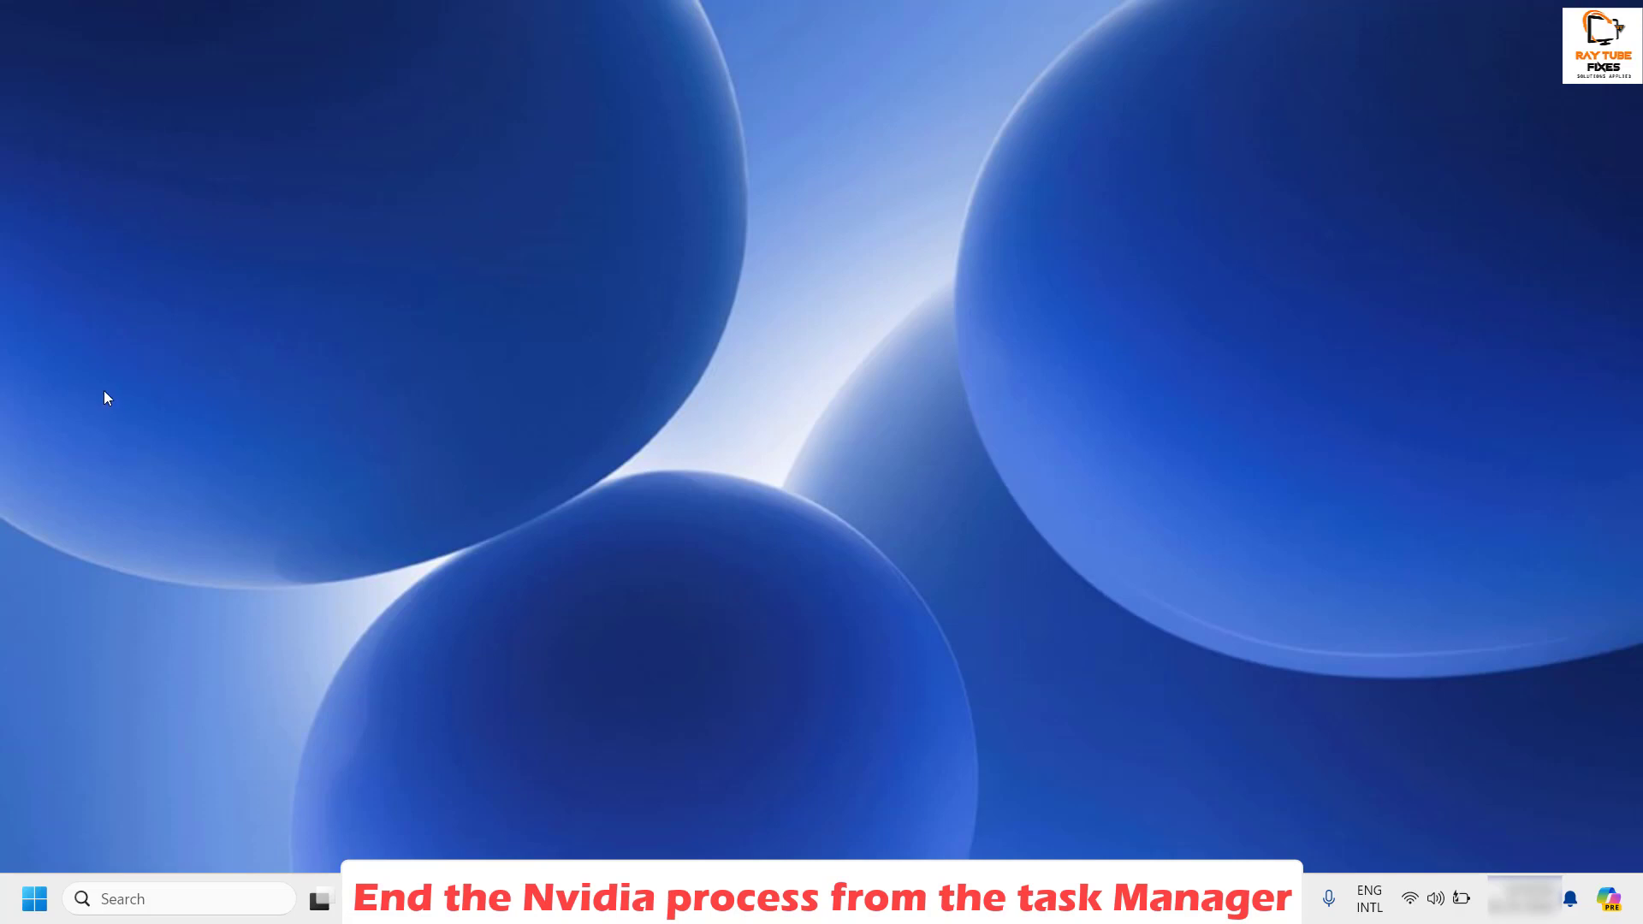
- Open Task Manager's Details list and jump to the N processes to show the NVIDIA containers
right_click(37, 909)
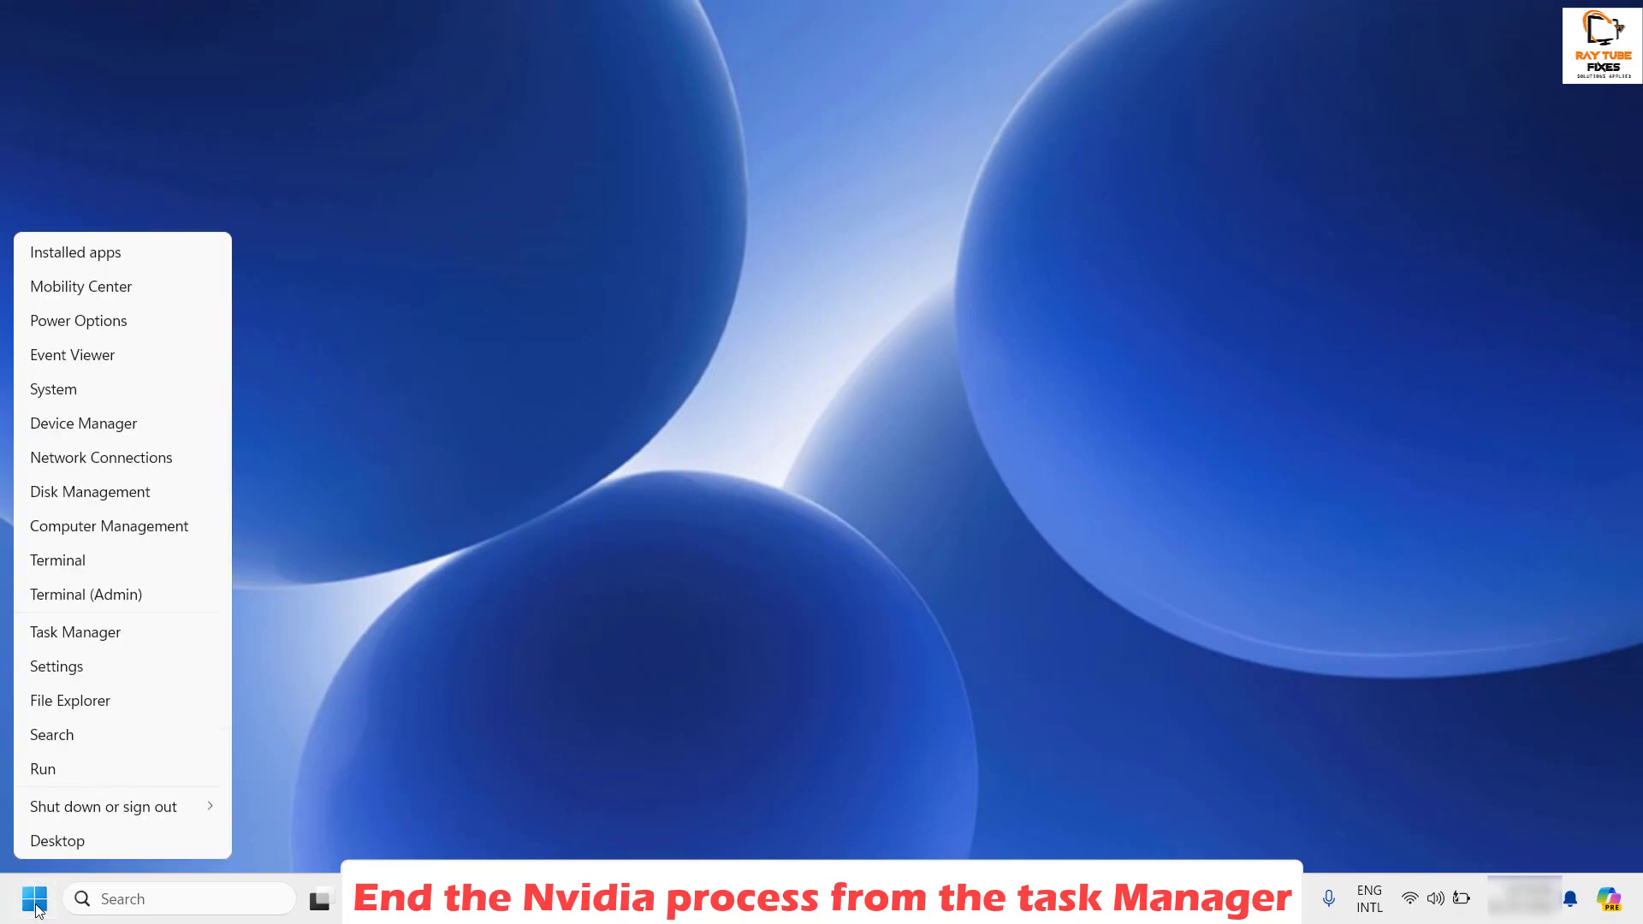
left_click(70, 640)
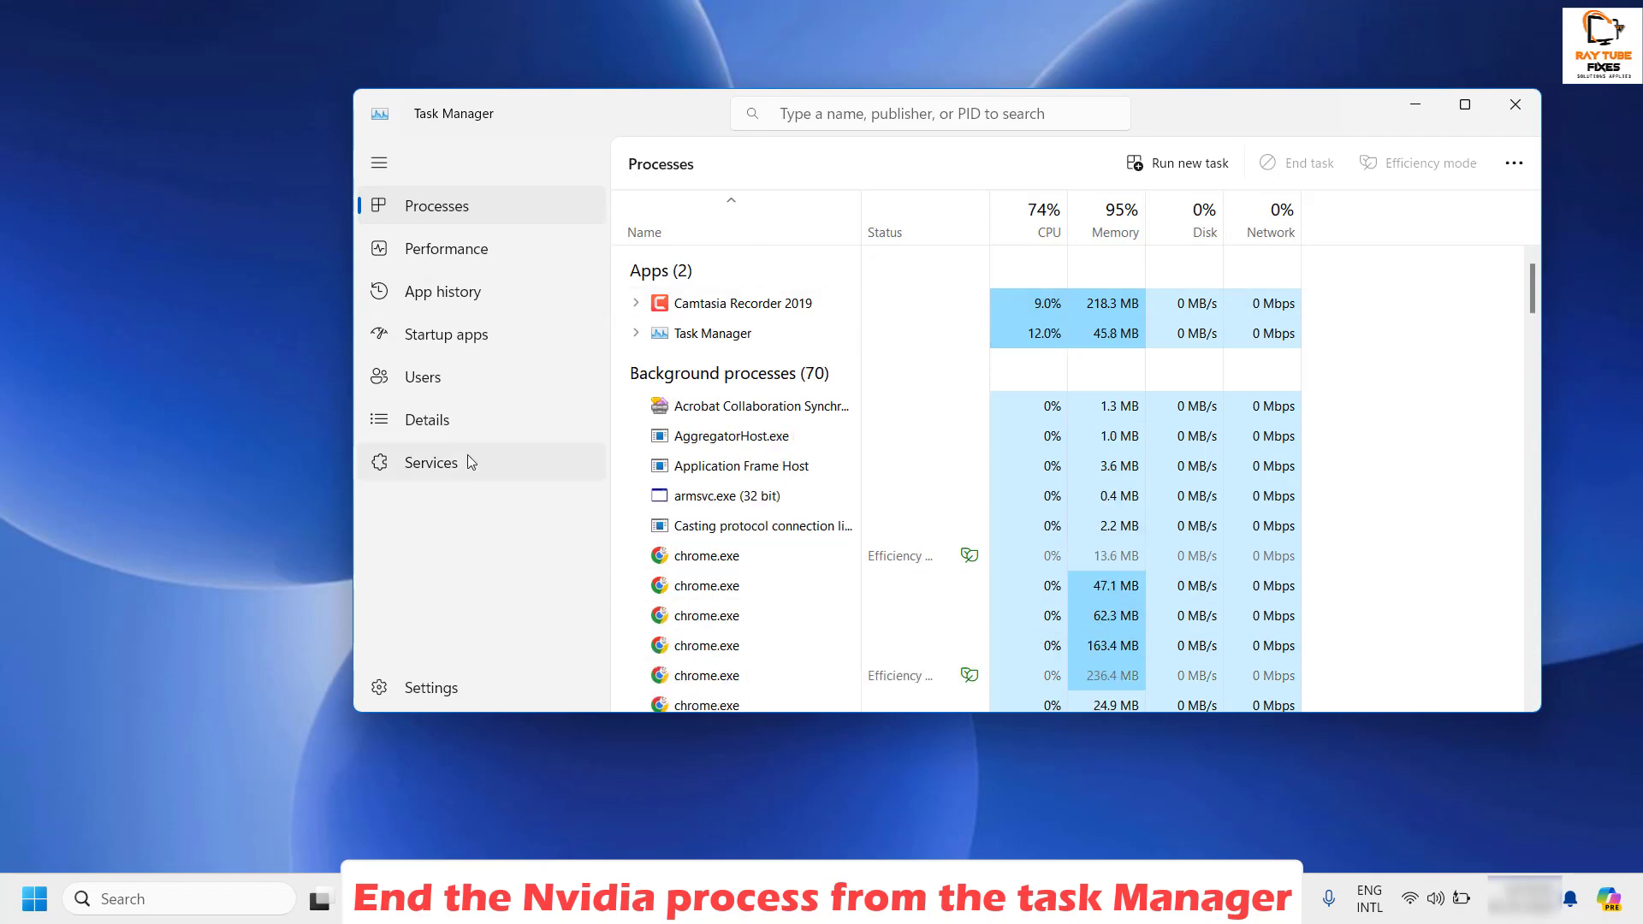
left_click(443, 411)
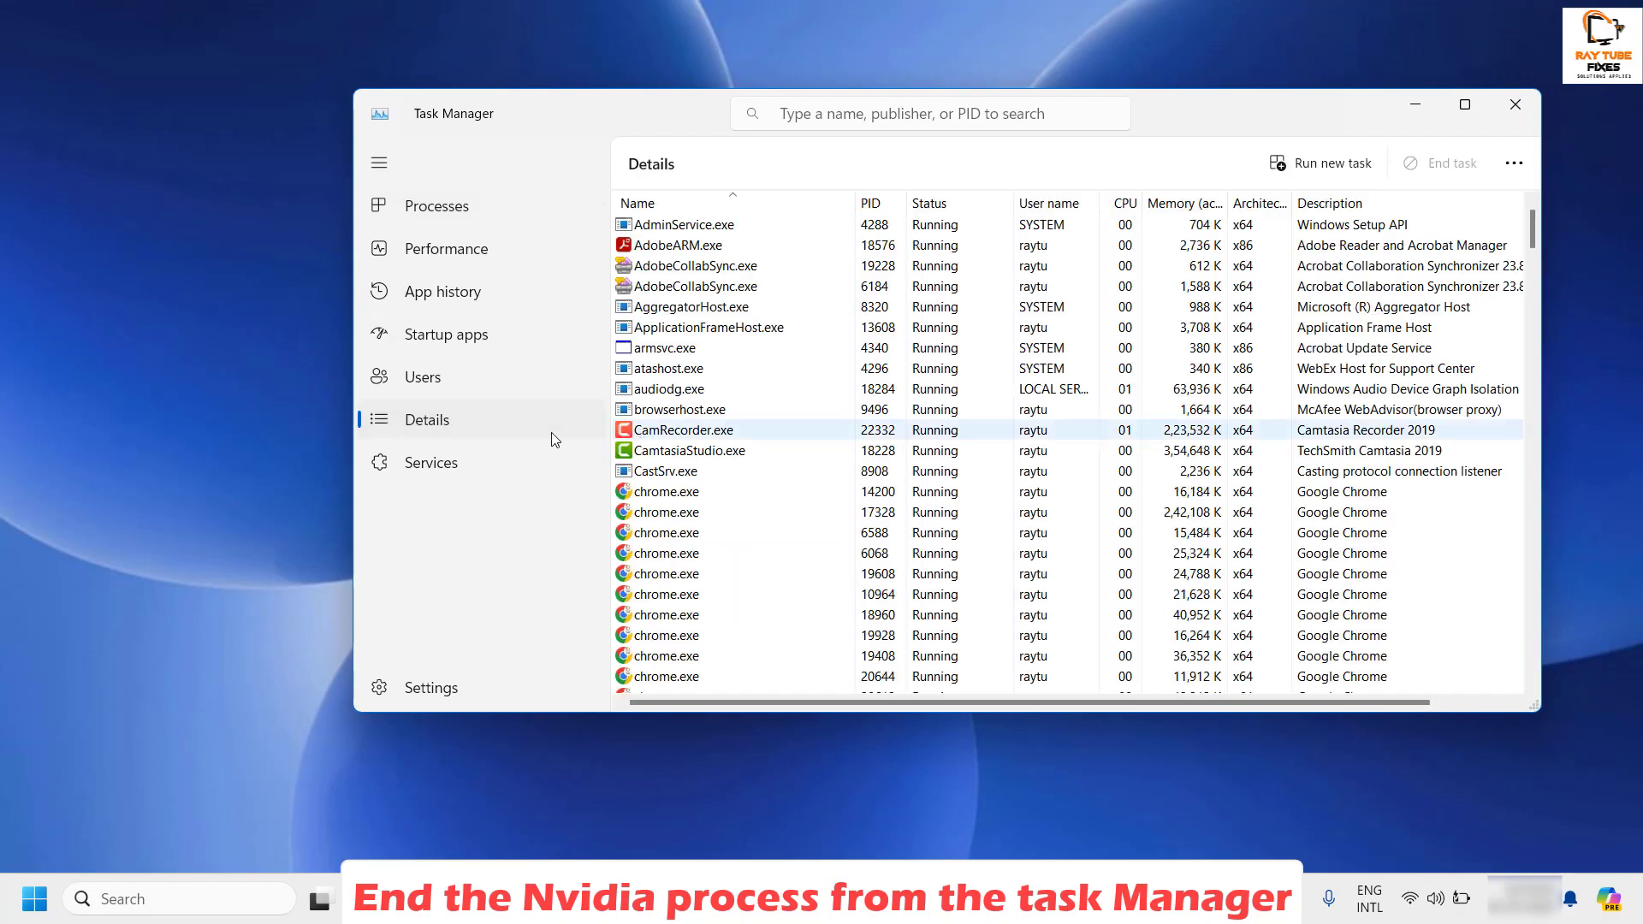
scroll(903, 432, "down", 4)
left_click(750, 513)
key("n")
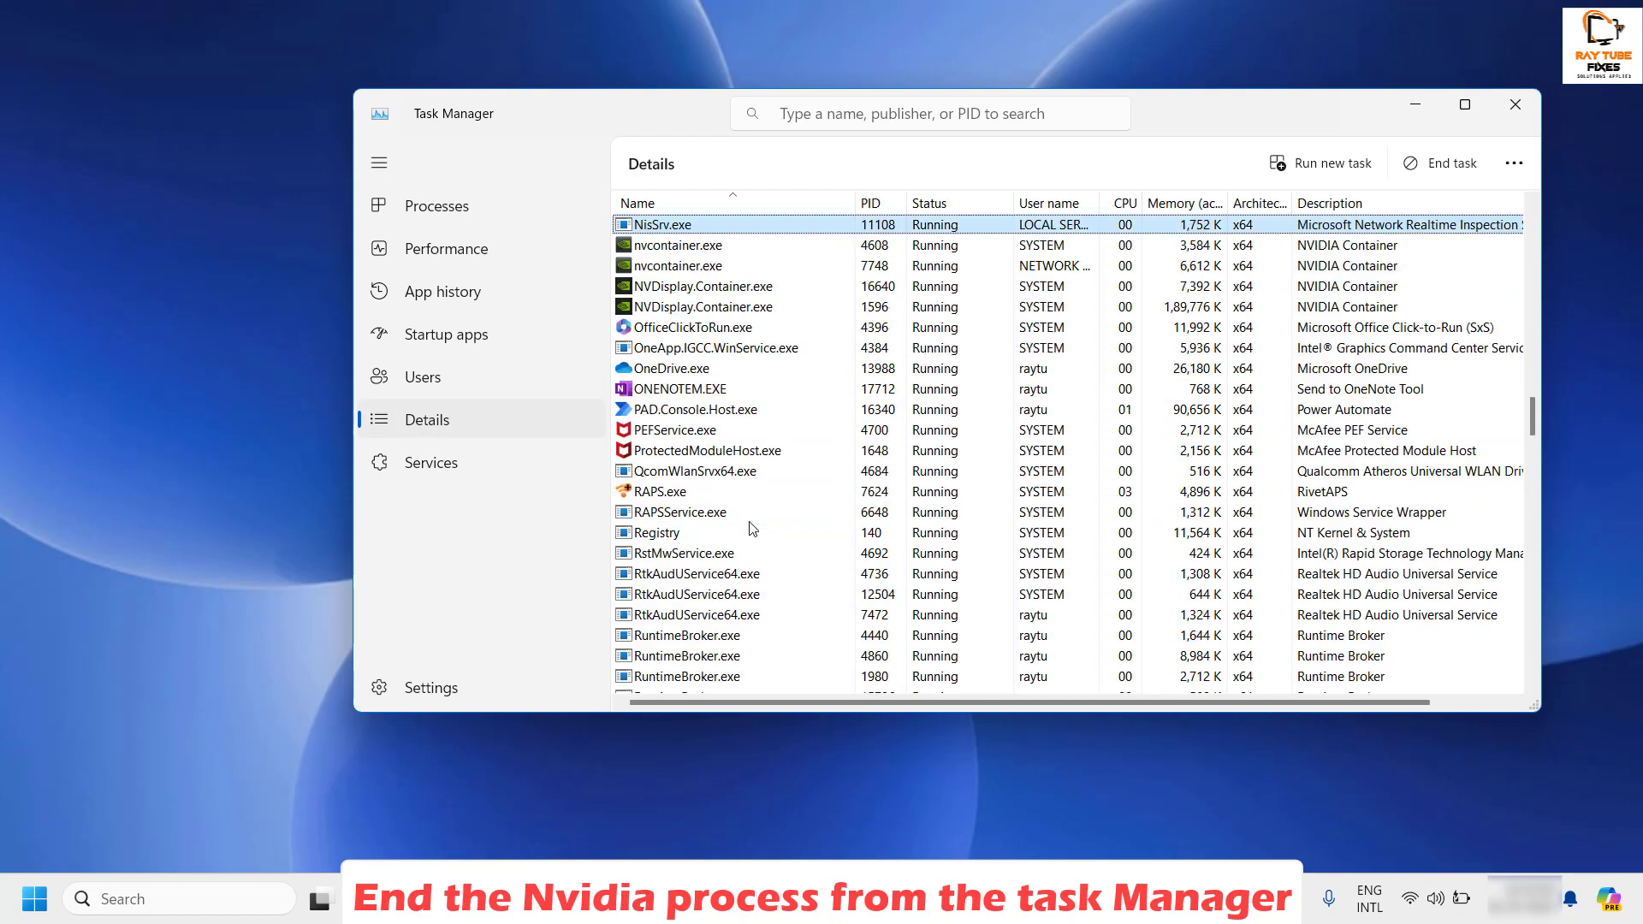
- End both NVDisplay.Container.exe processes, PIDs 16640 and 1596, confirming each
left_click(700, 291)
right_click(700, 291)
left_click(753, 301)
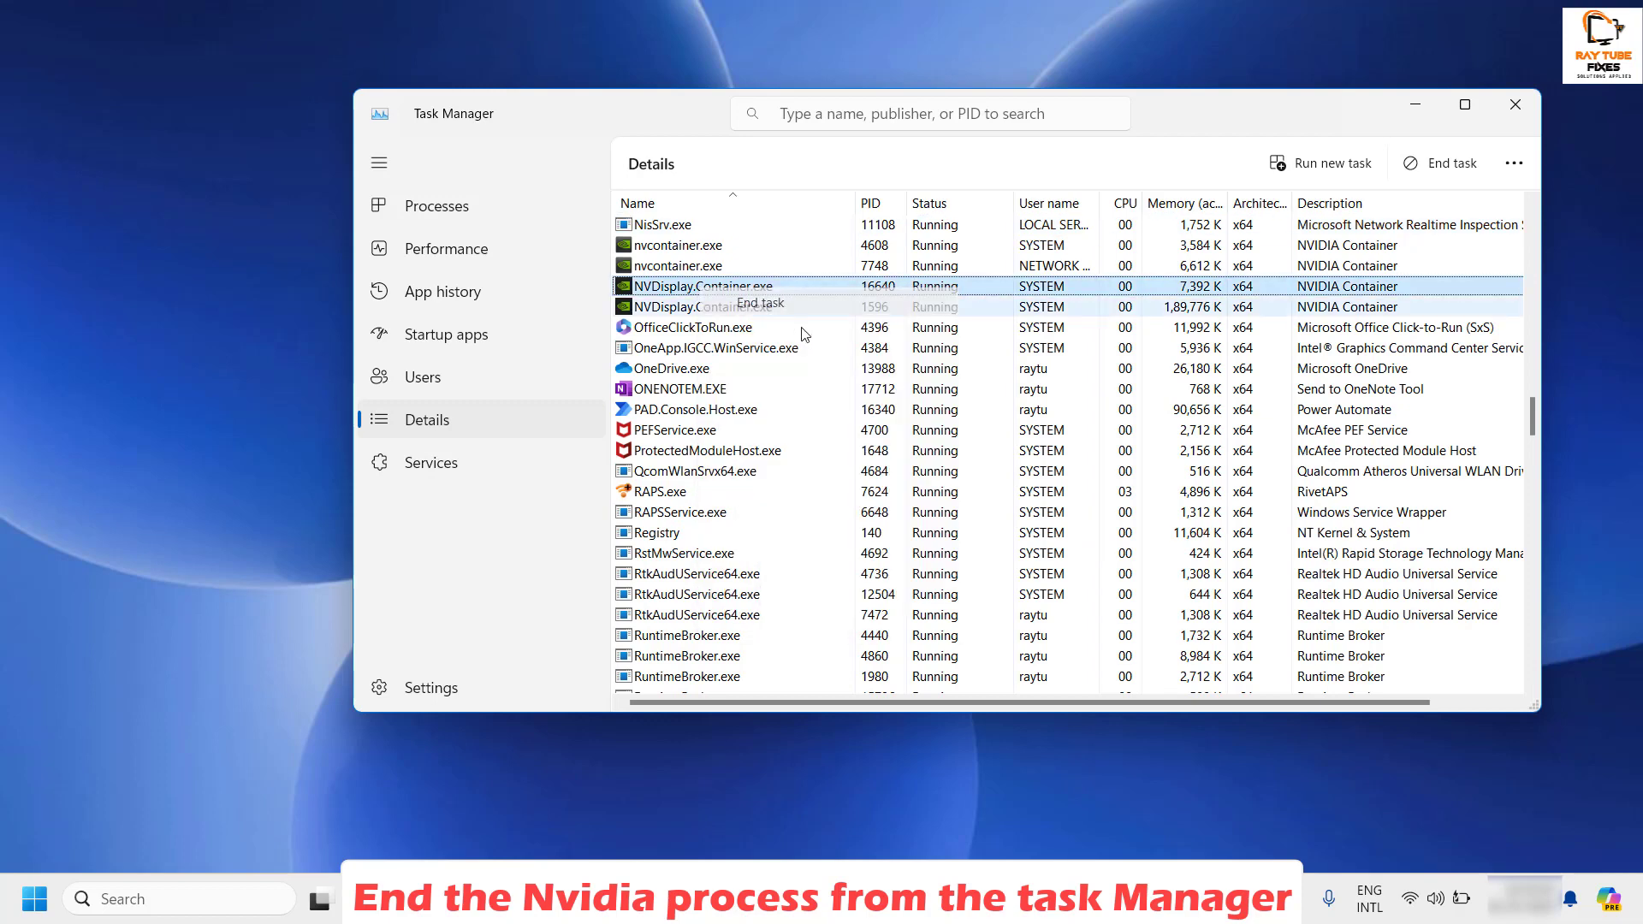
left_click(876, 470)
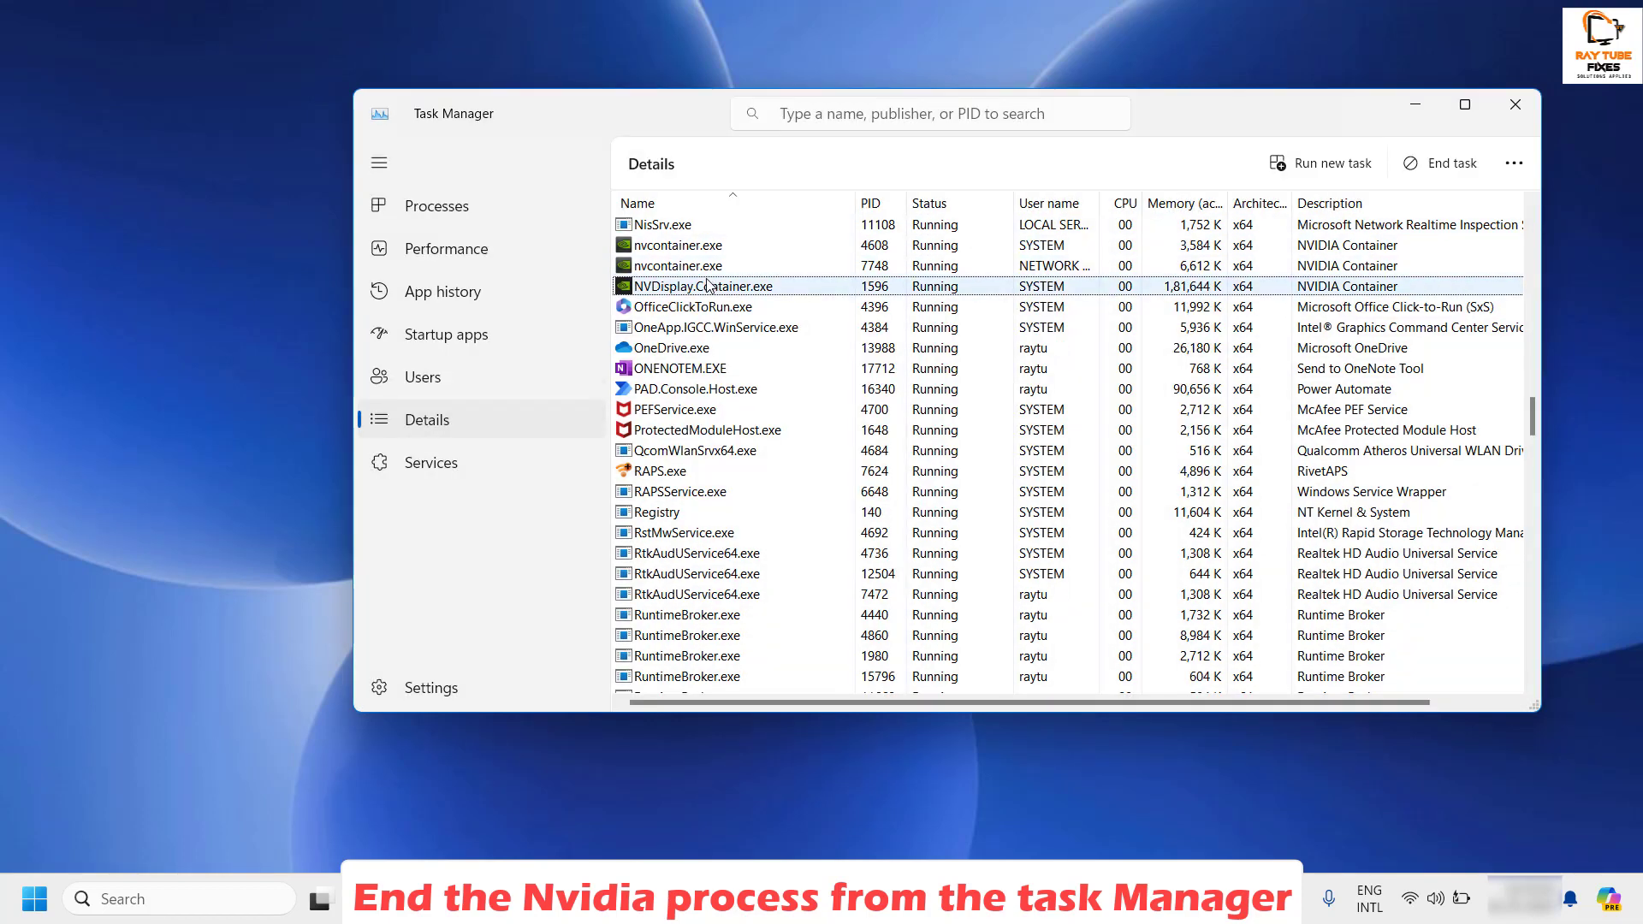
left_click(702, 291)
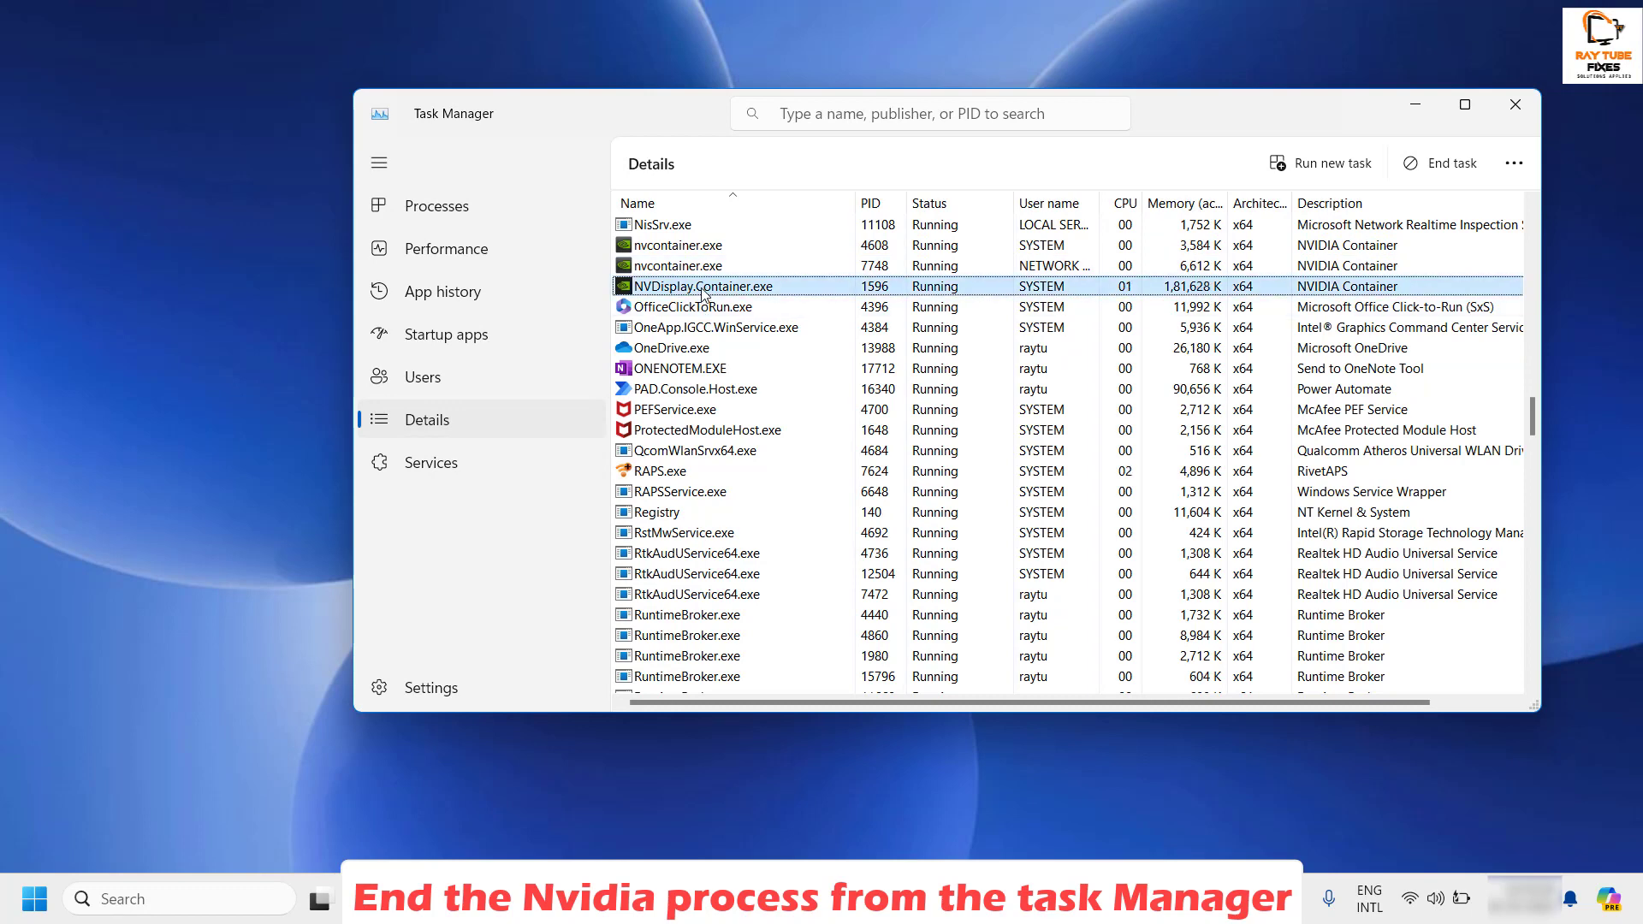
right_click(702, 291)
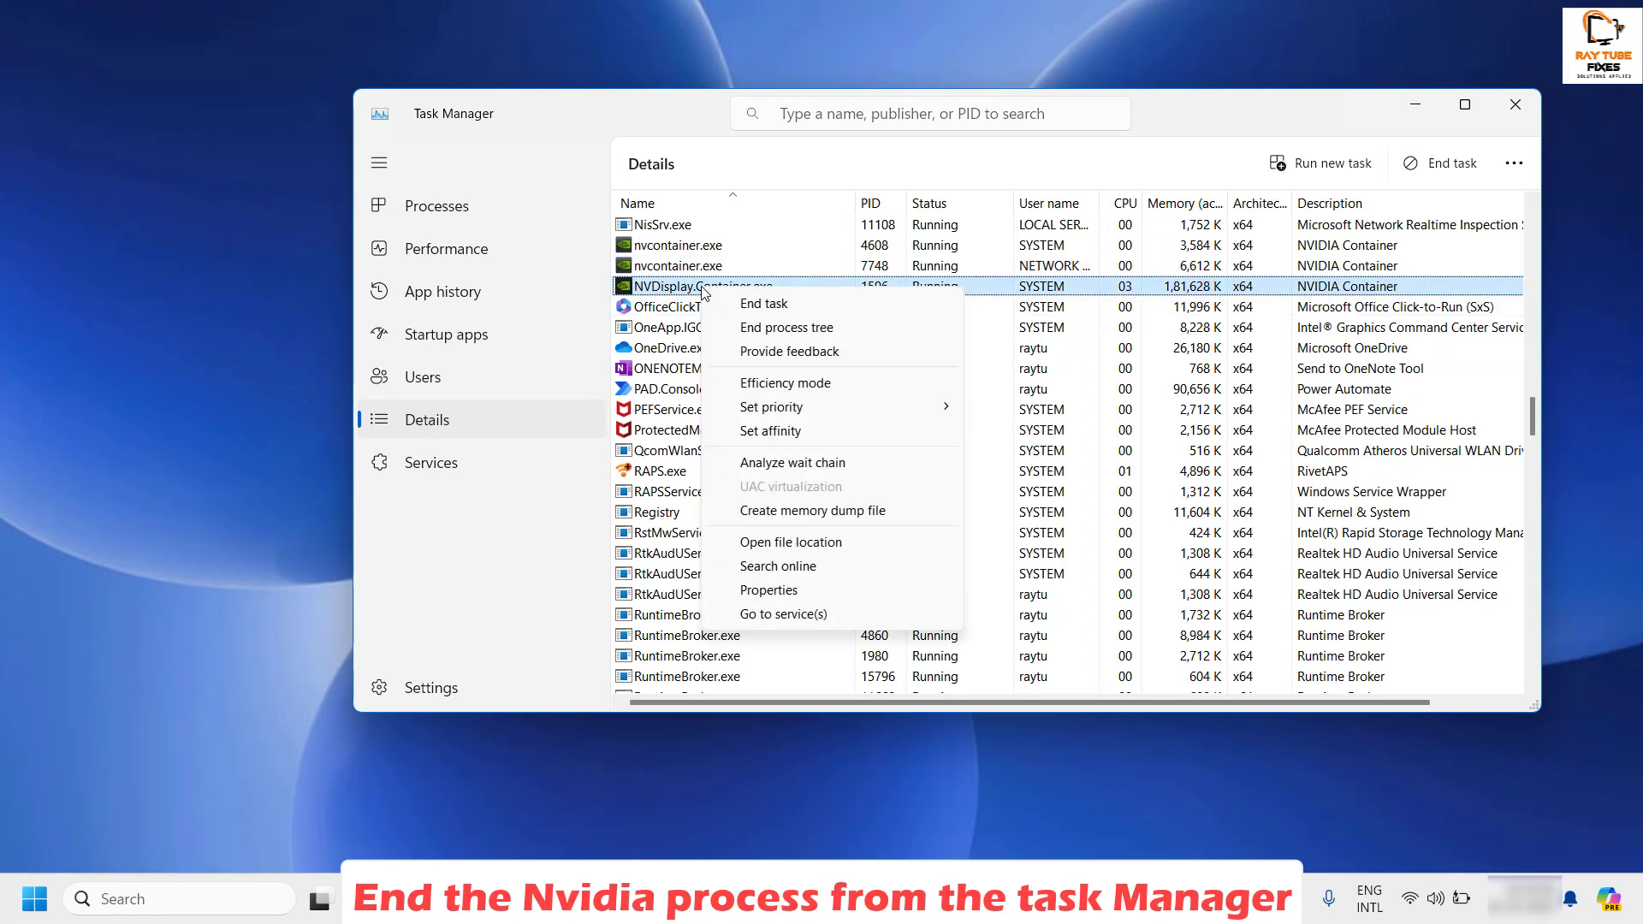
left_click(727, 304)
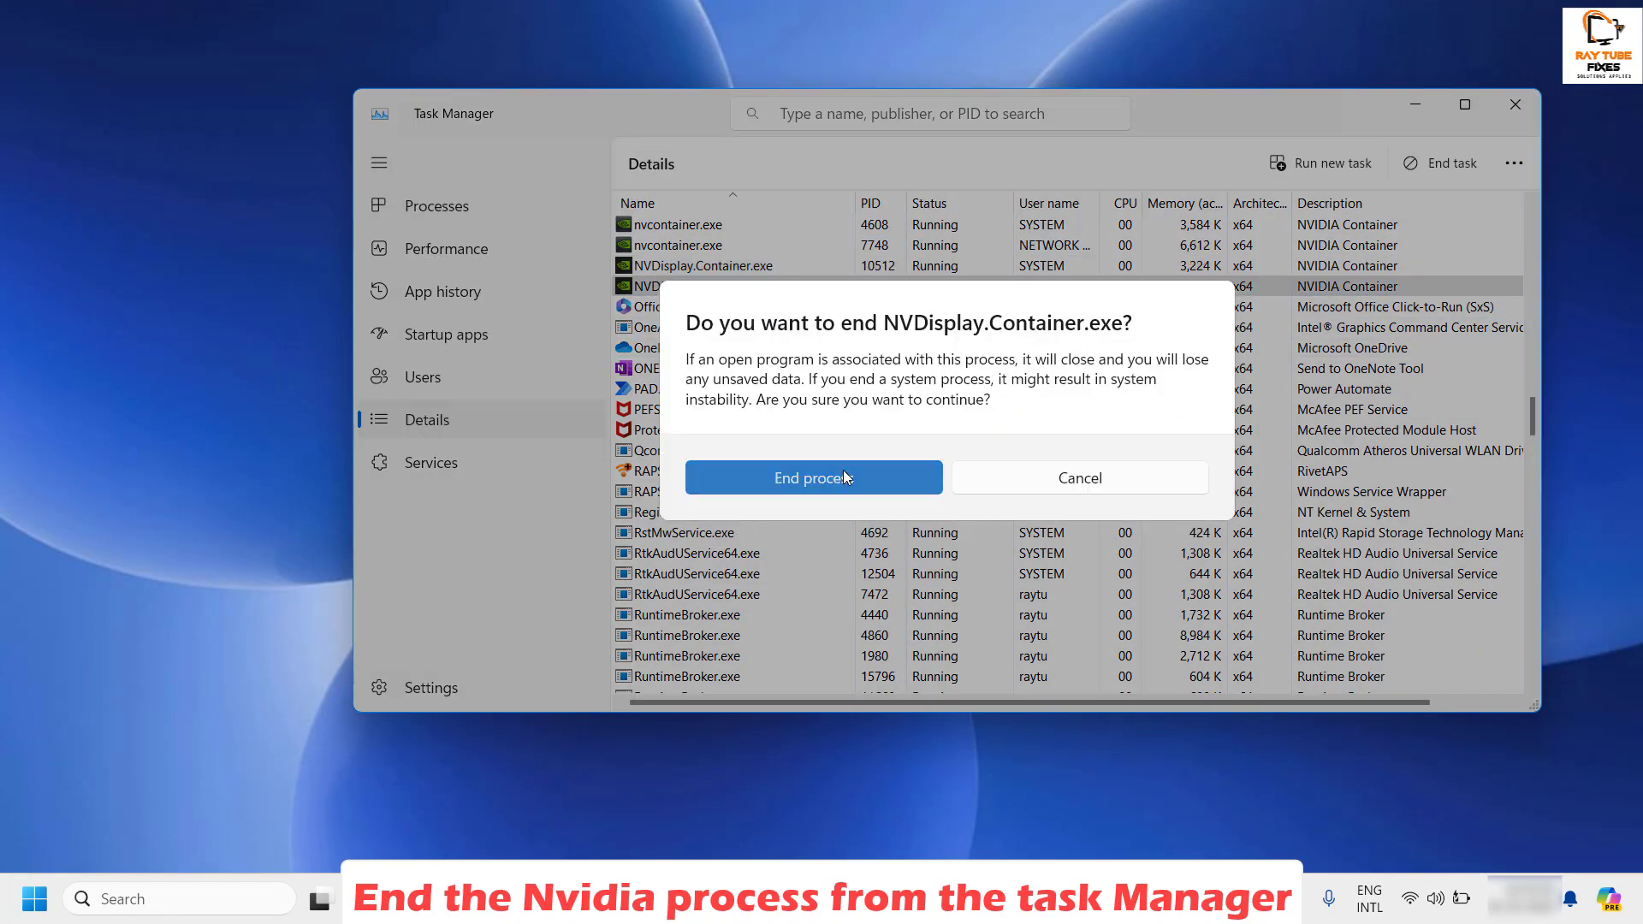
left_click(843, 470)
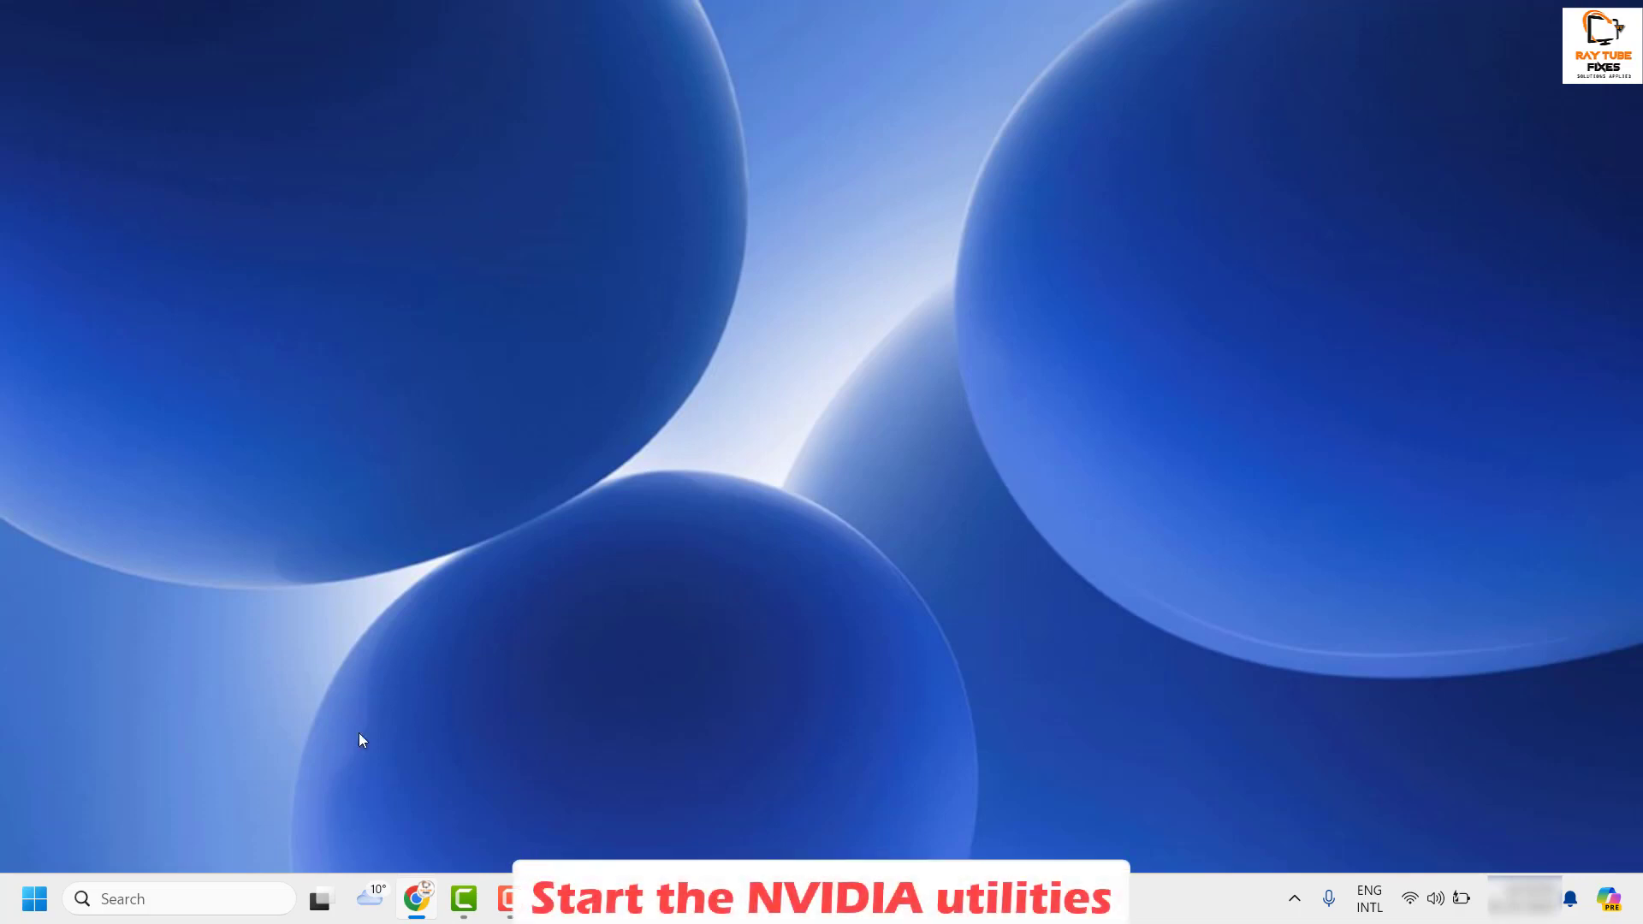
- Launch services.msc from the Run box to open the Services console
right_click(27, 911)
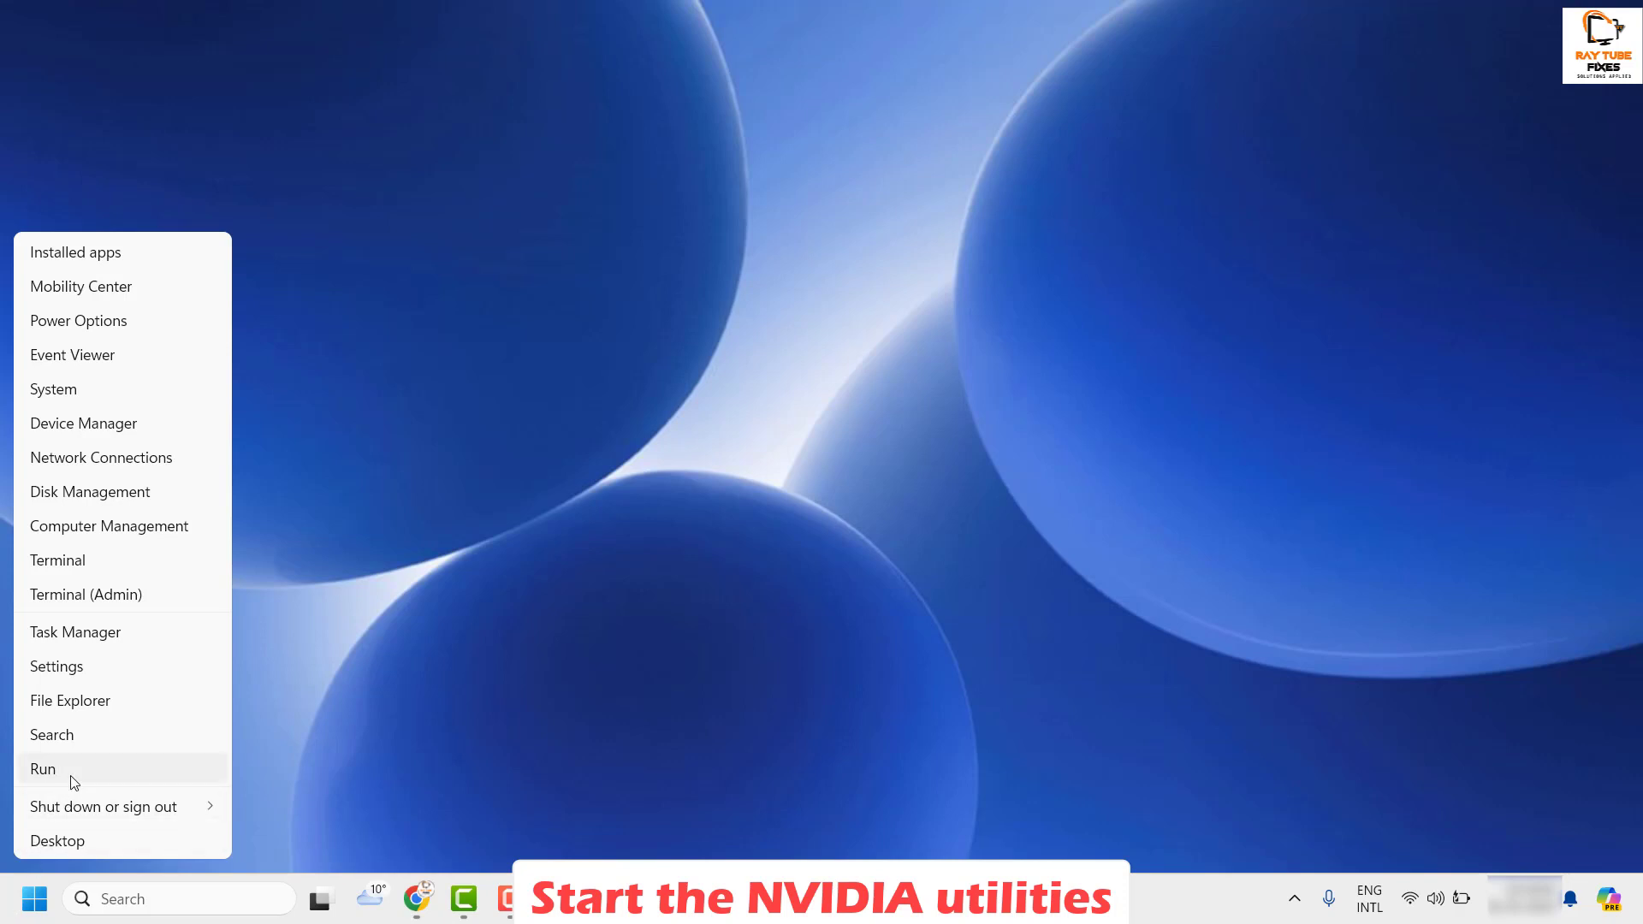
left_click(71, 775)
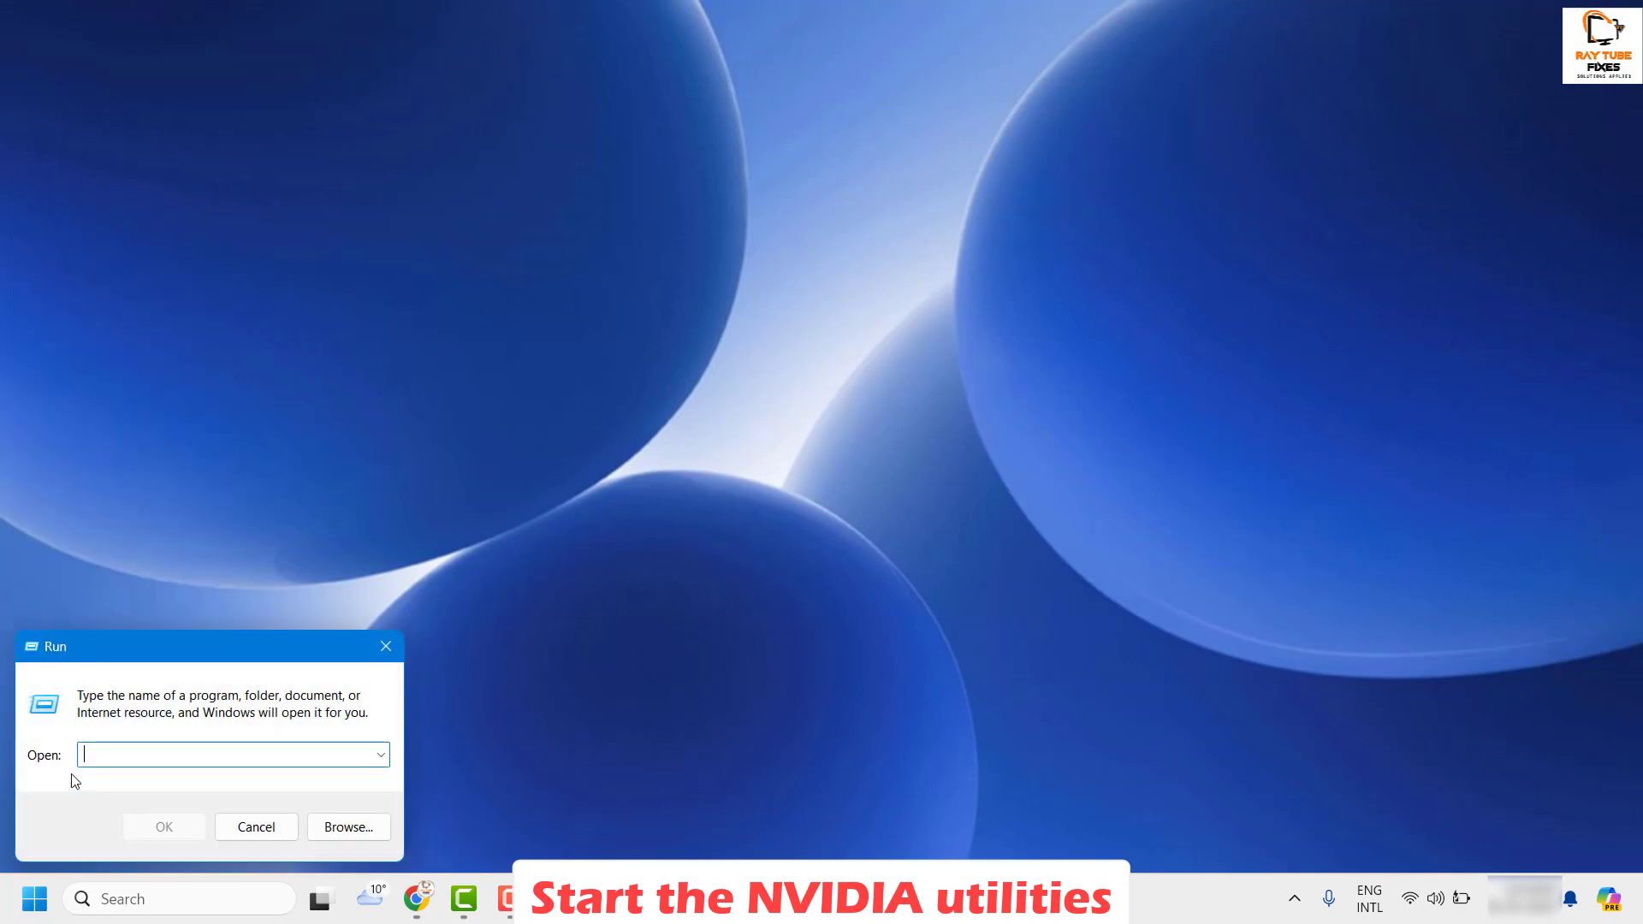
type("services.msc")
key("Return")
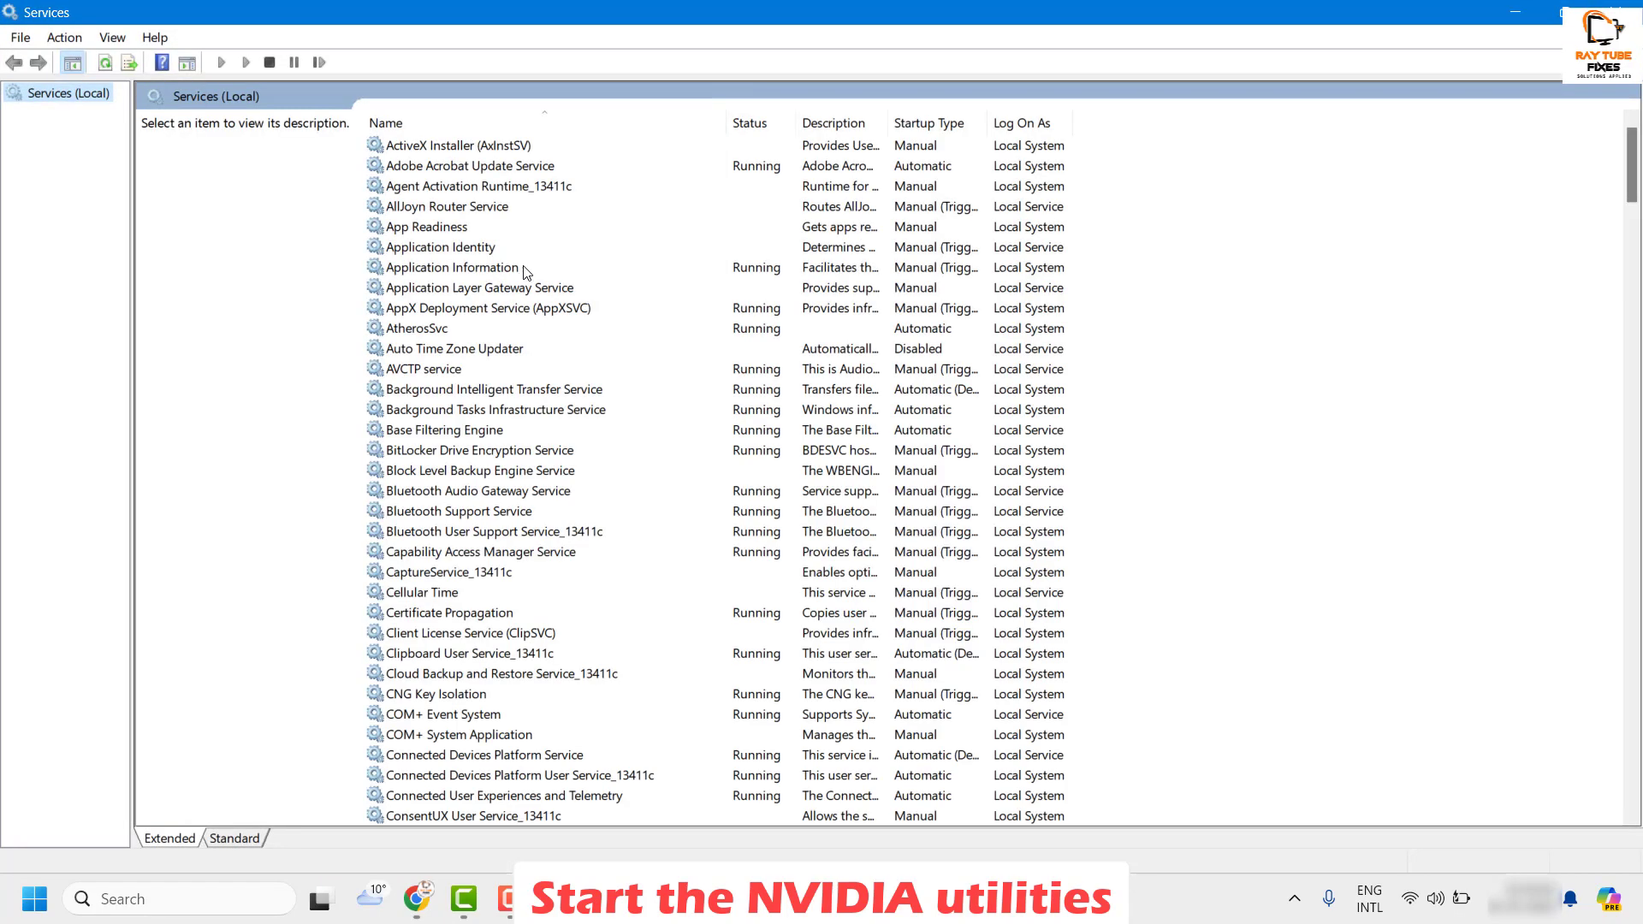
- Open the properties of the NVIDIA Display Container LS service
left_click(462, 369)
key("n")
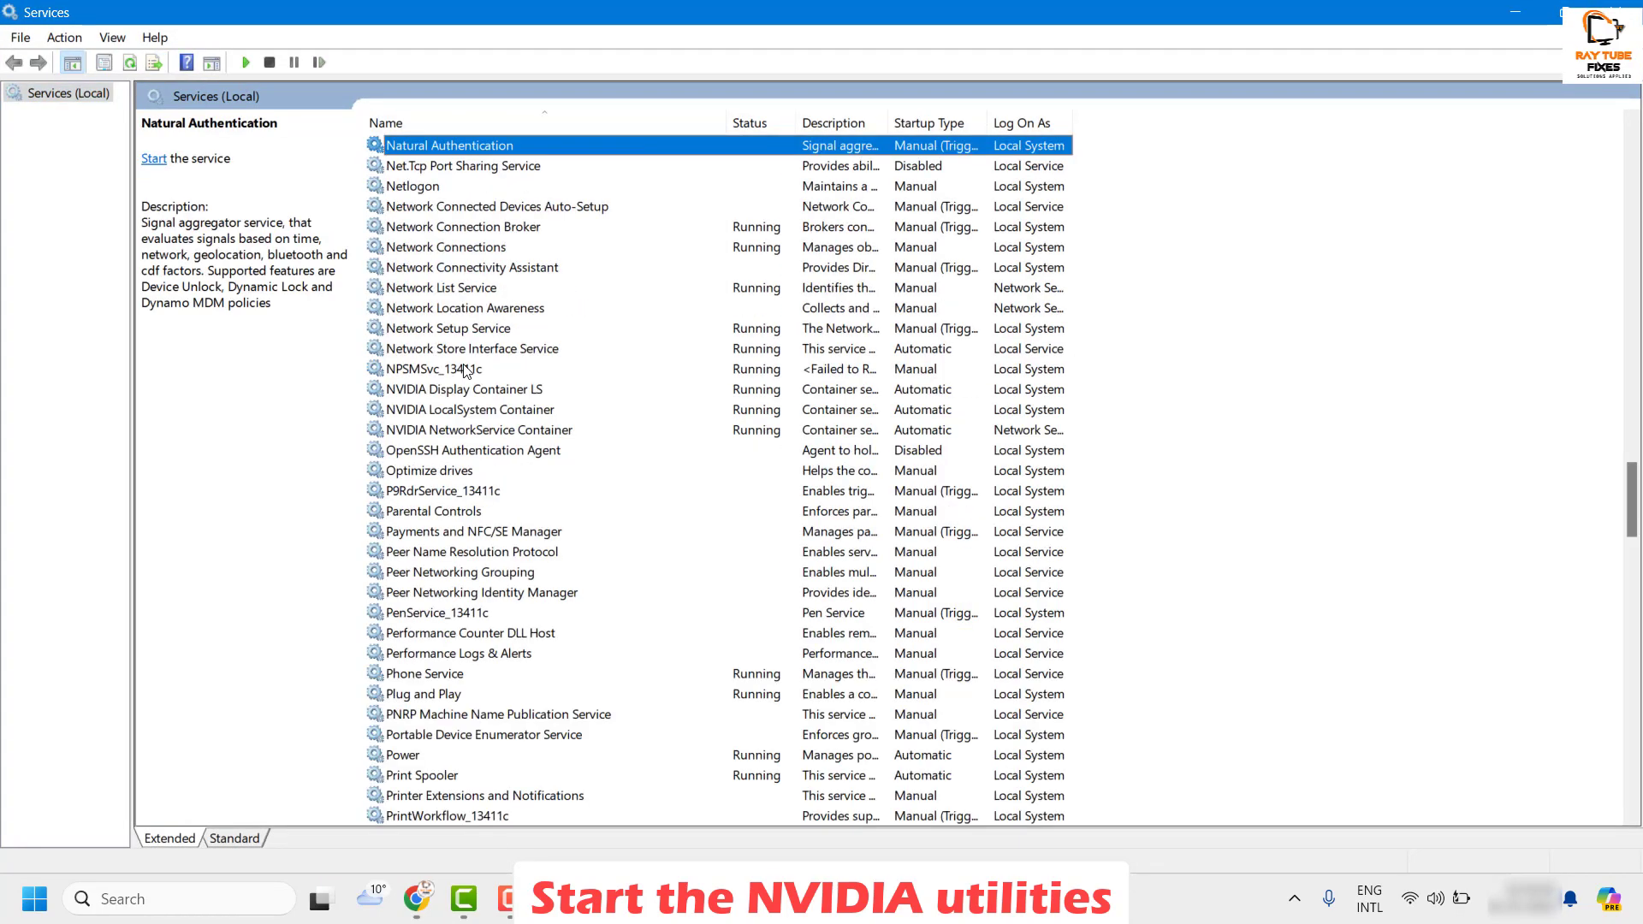
left_click(440, 290)
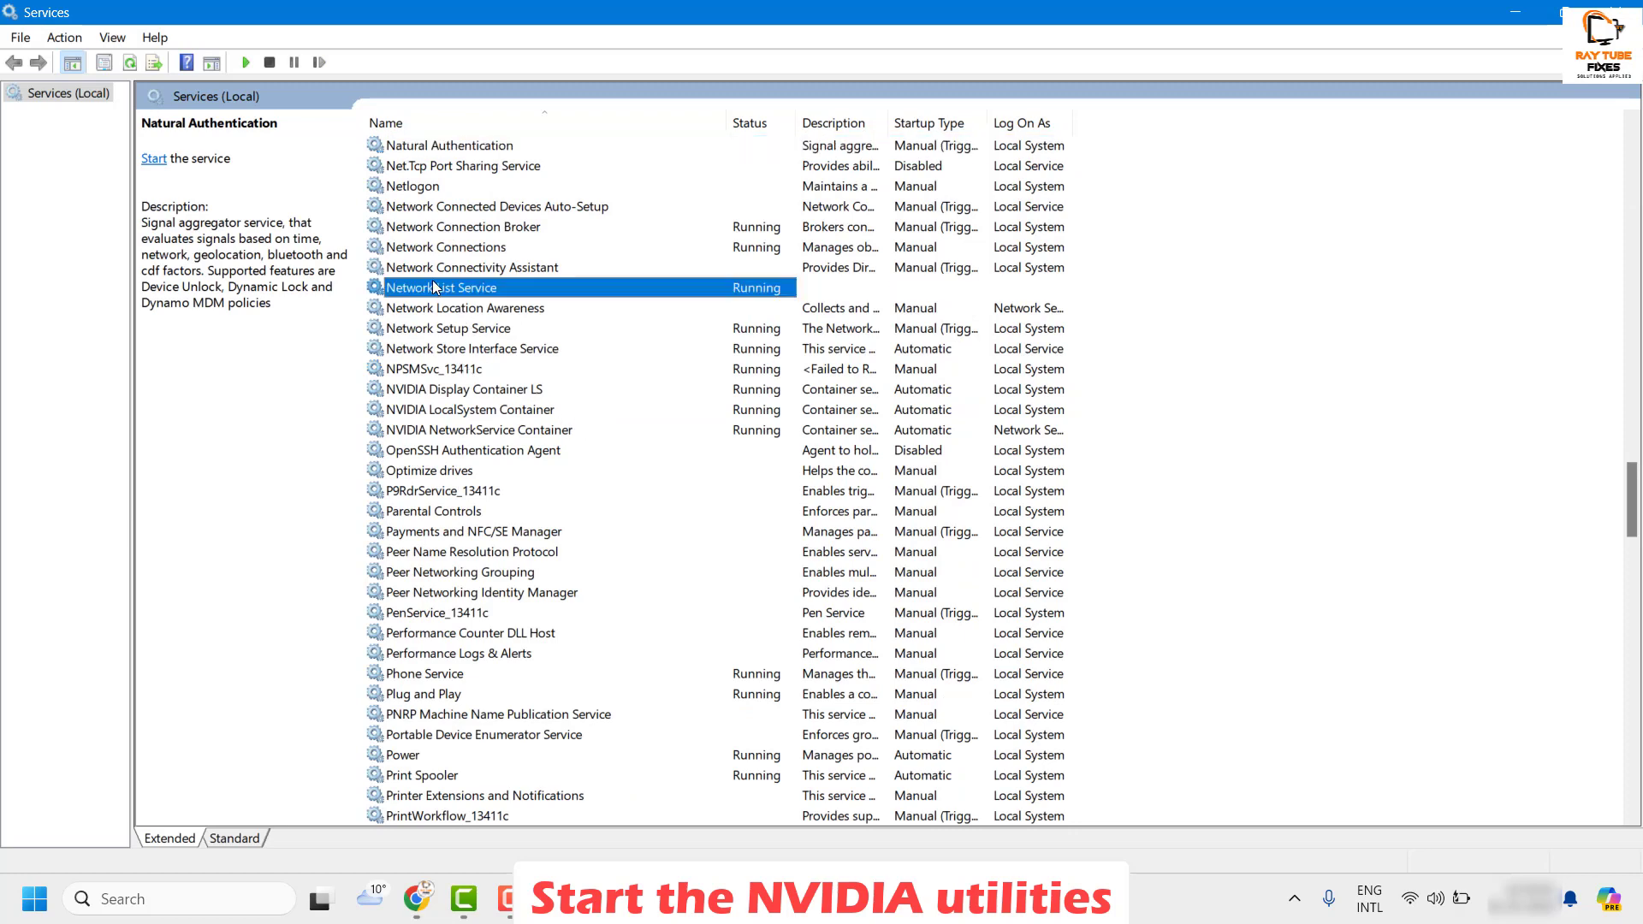
left_click(463, 392)
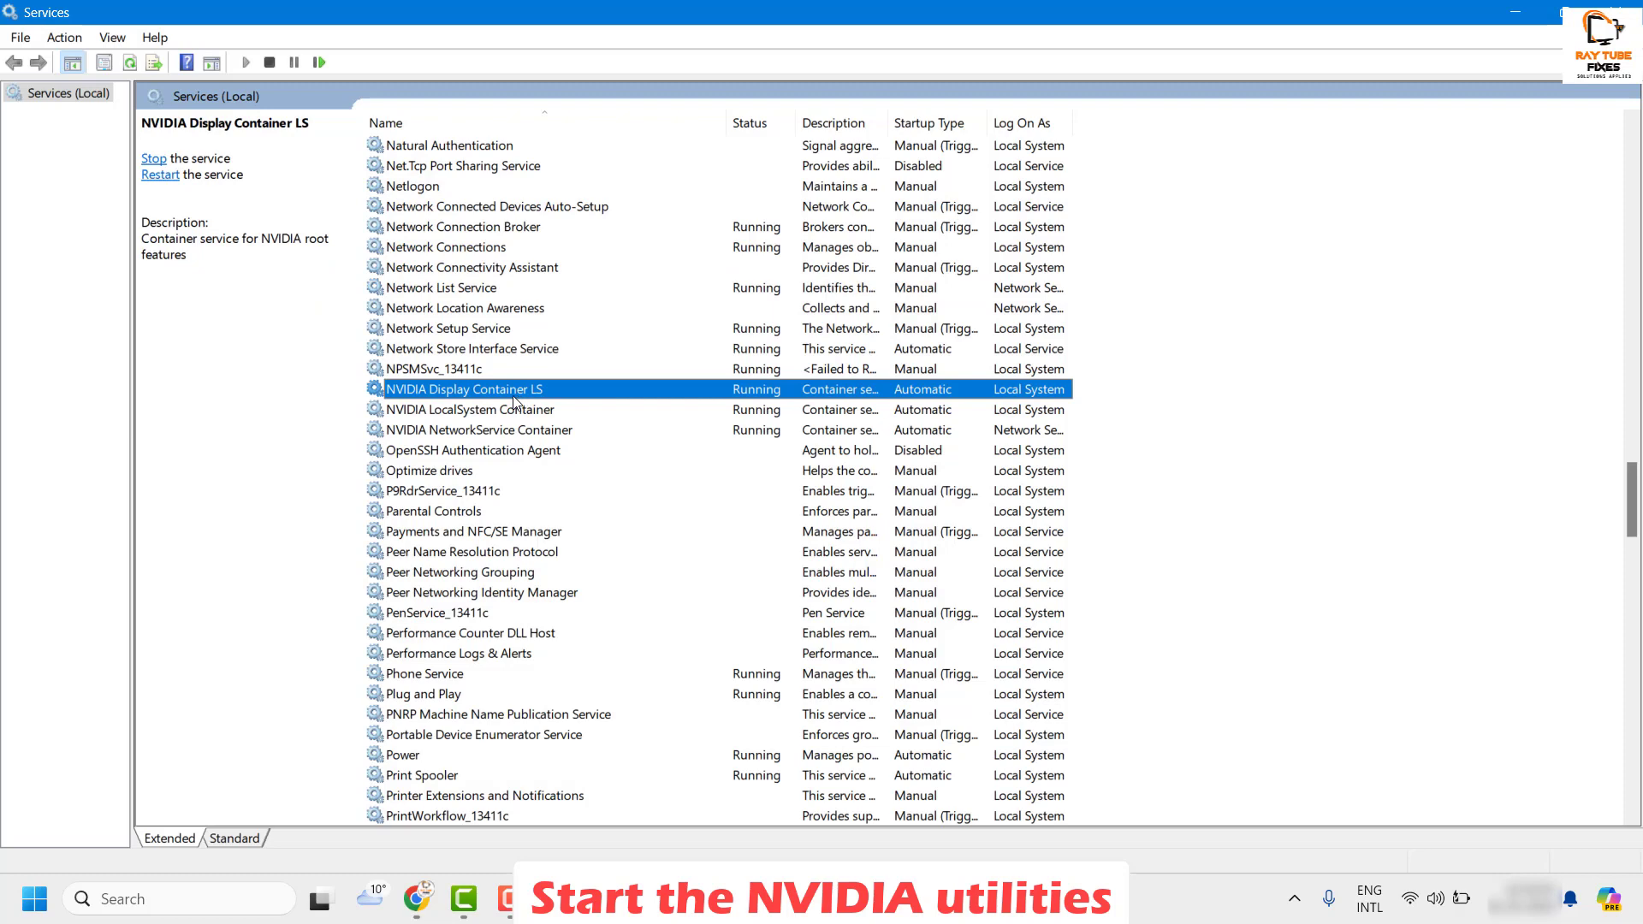
right_click(490, 394)
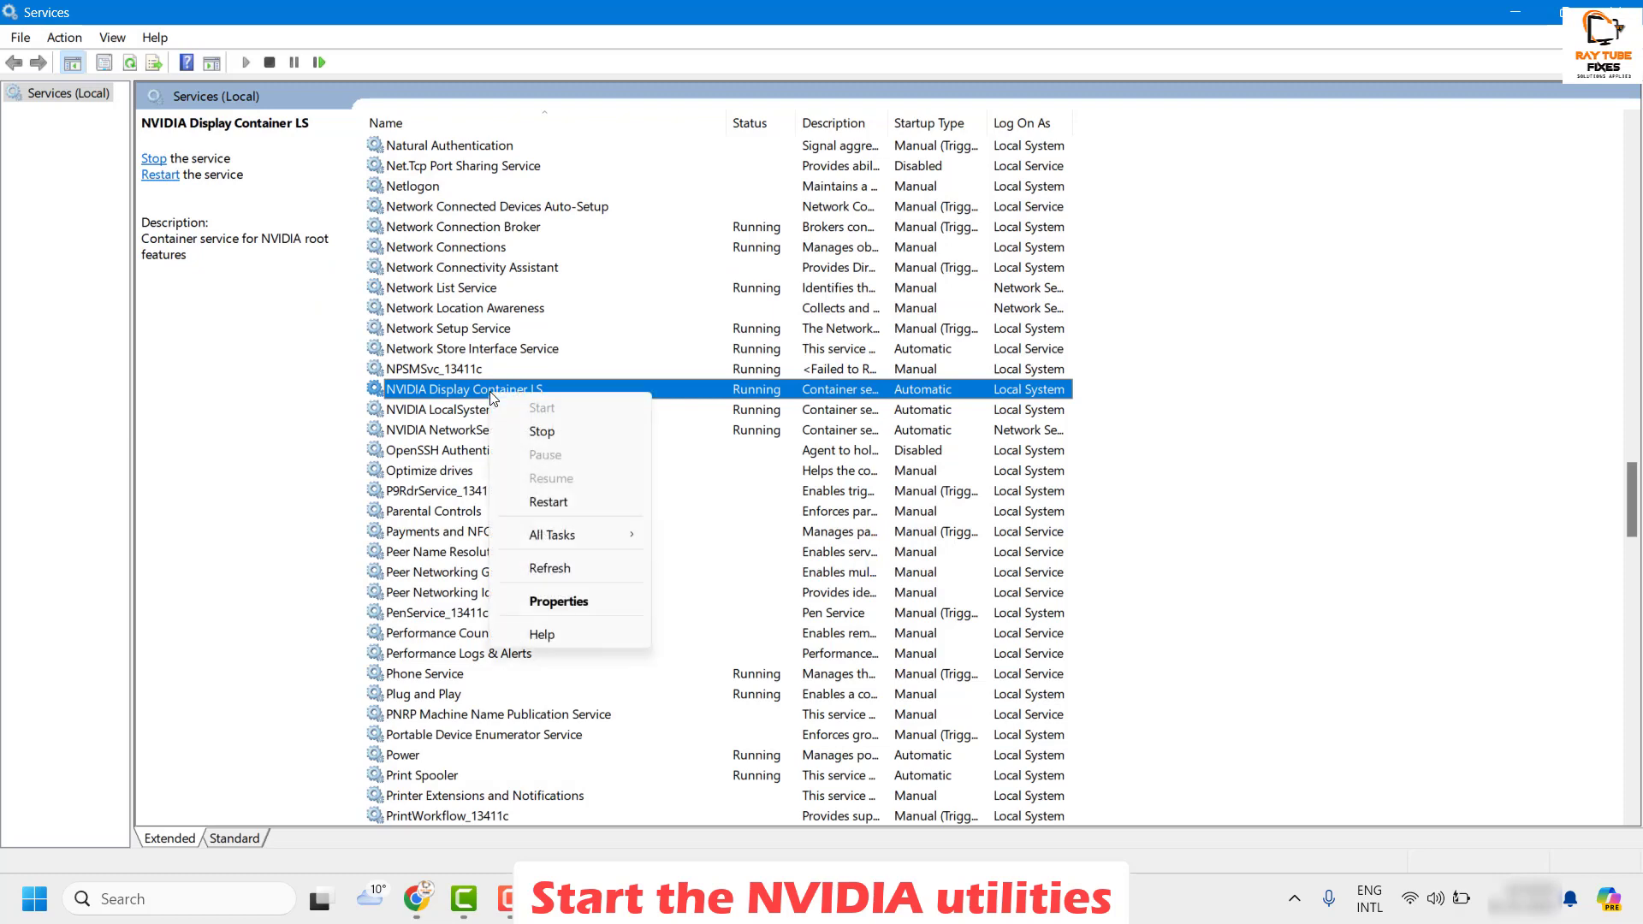
left_click(558, 601)
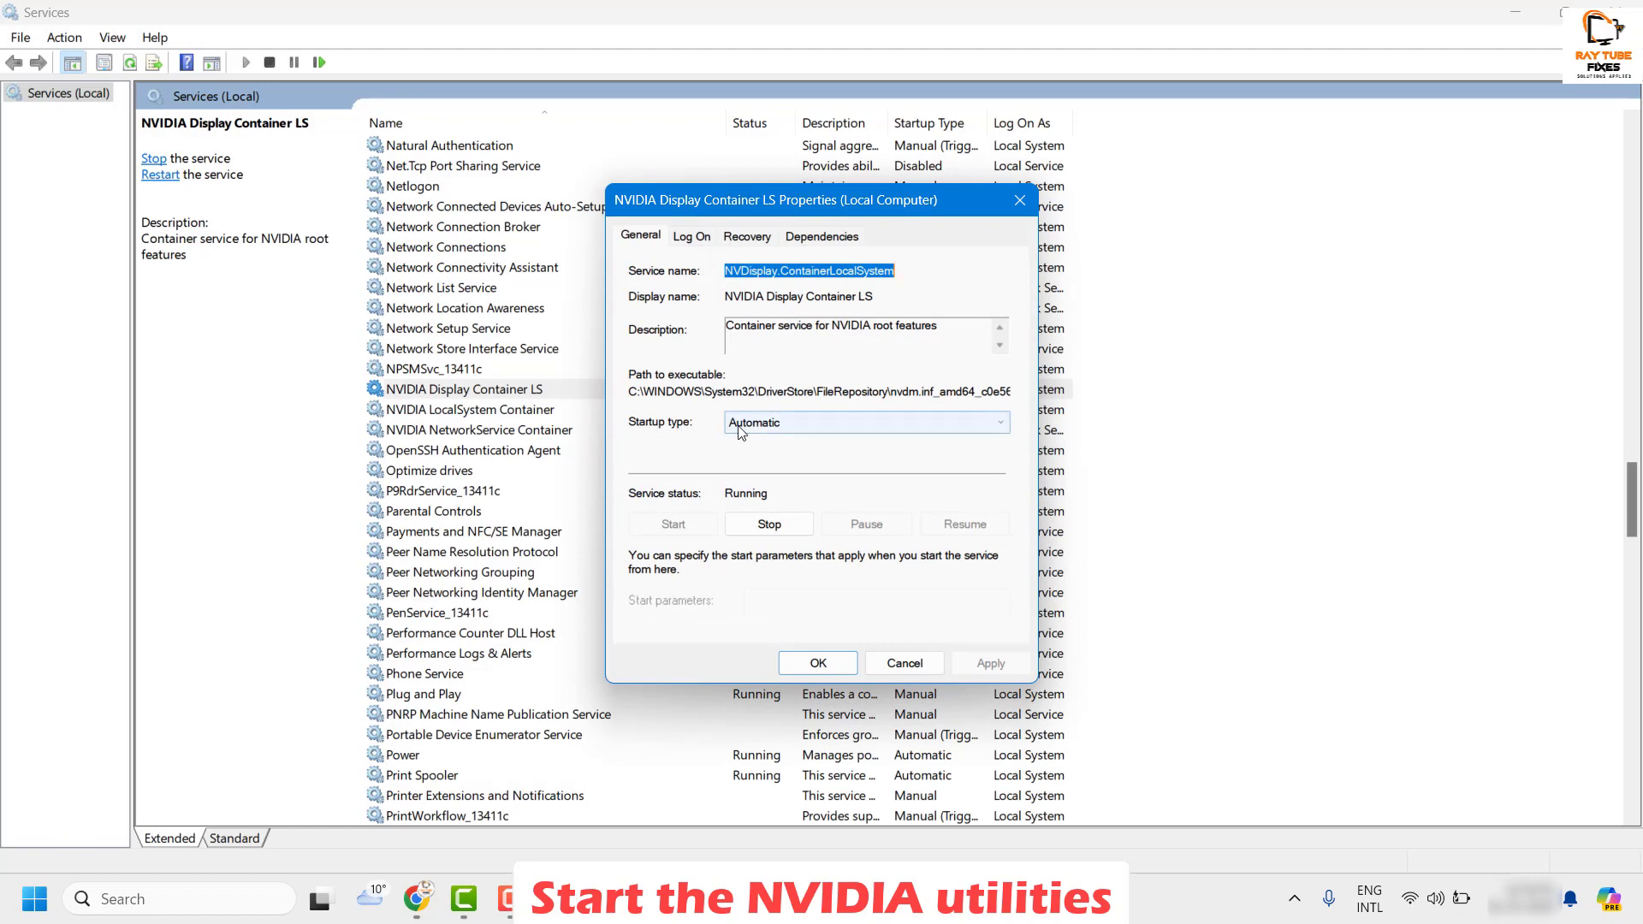
- Stop and restart NVIDIA Display Container LS with Automatic startup, then apply and close
left_click(778, 430)
left_click(774, 428)
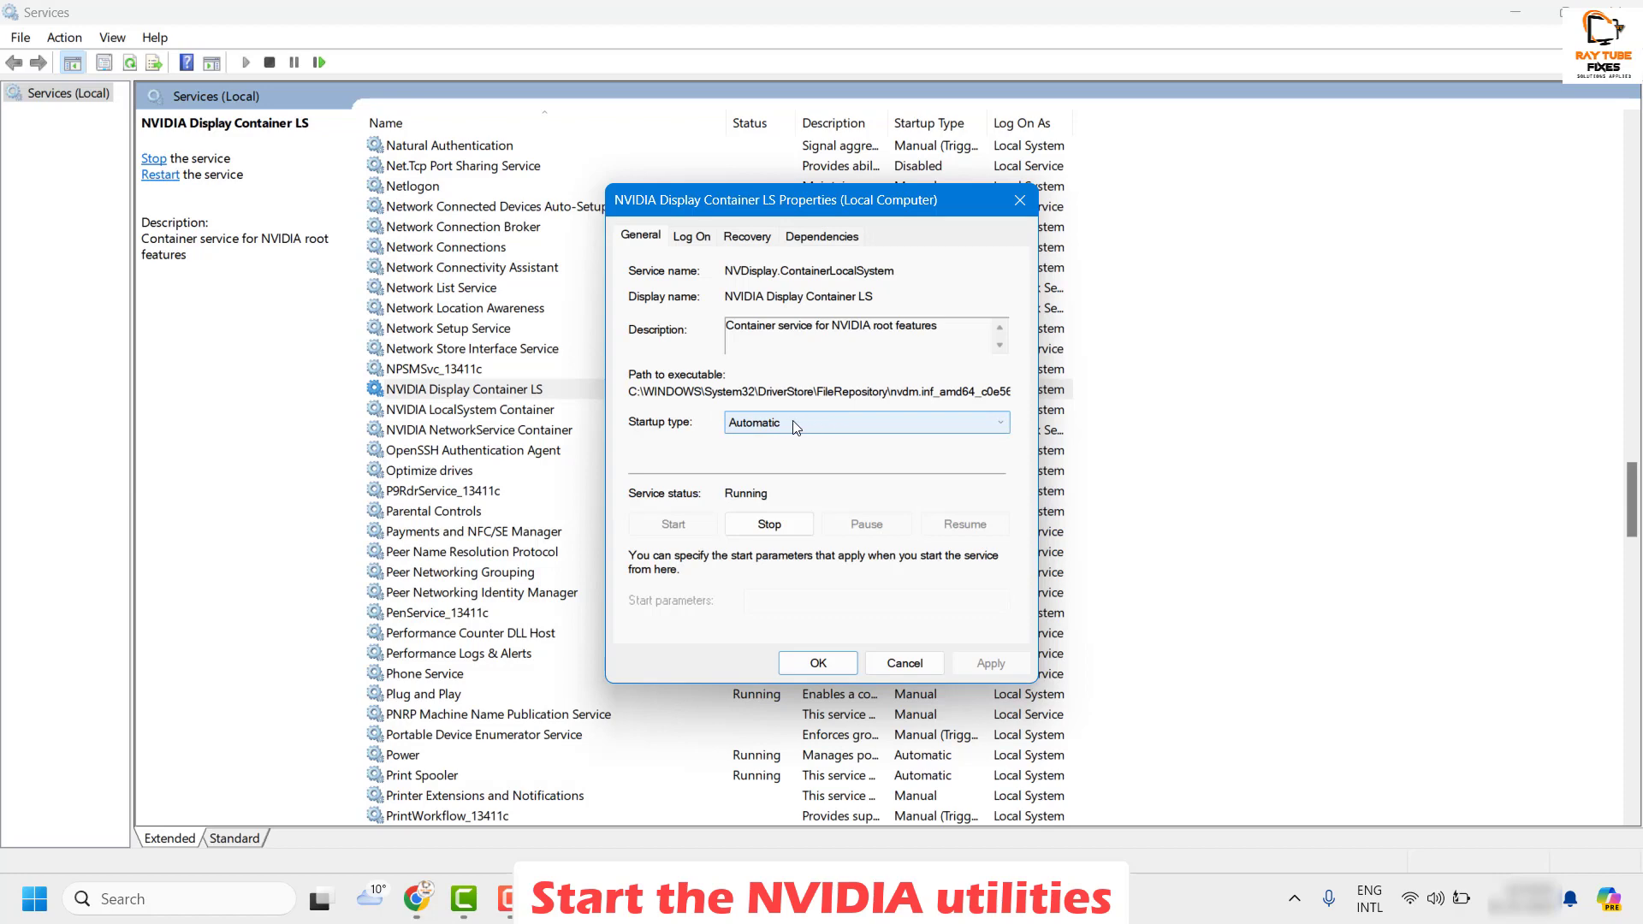
left_click(779, 526)
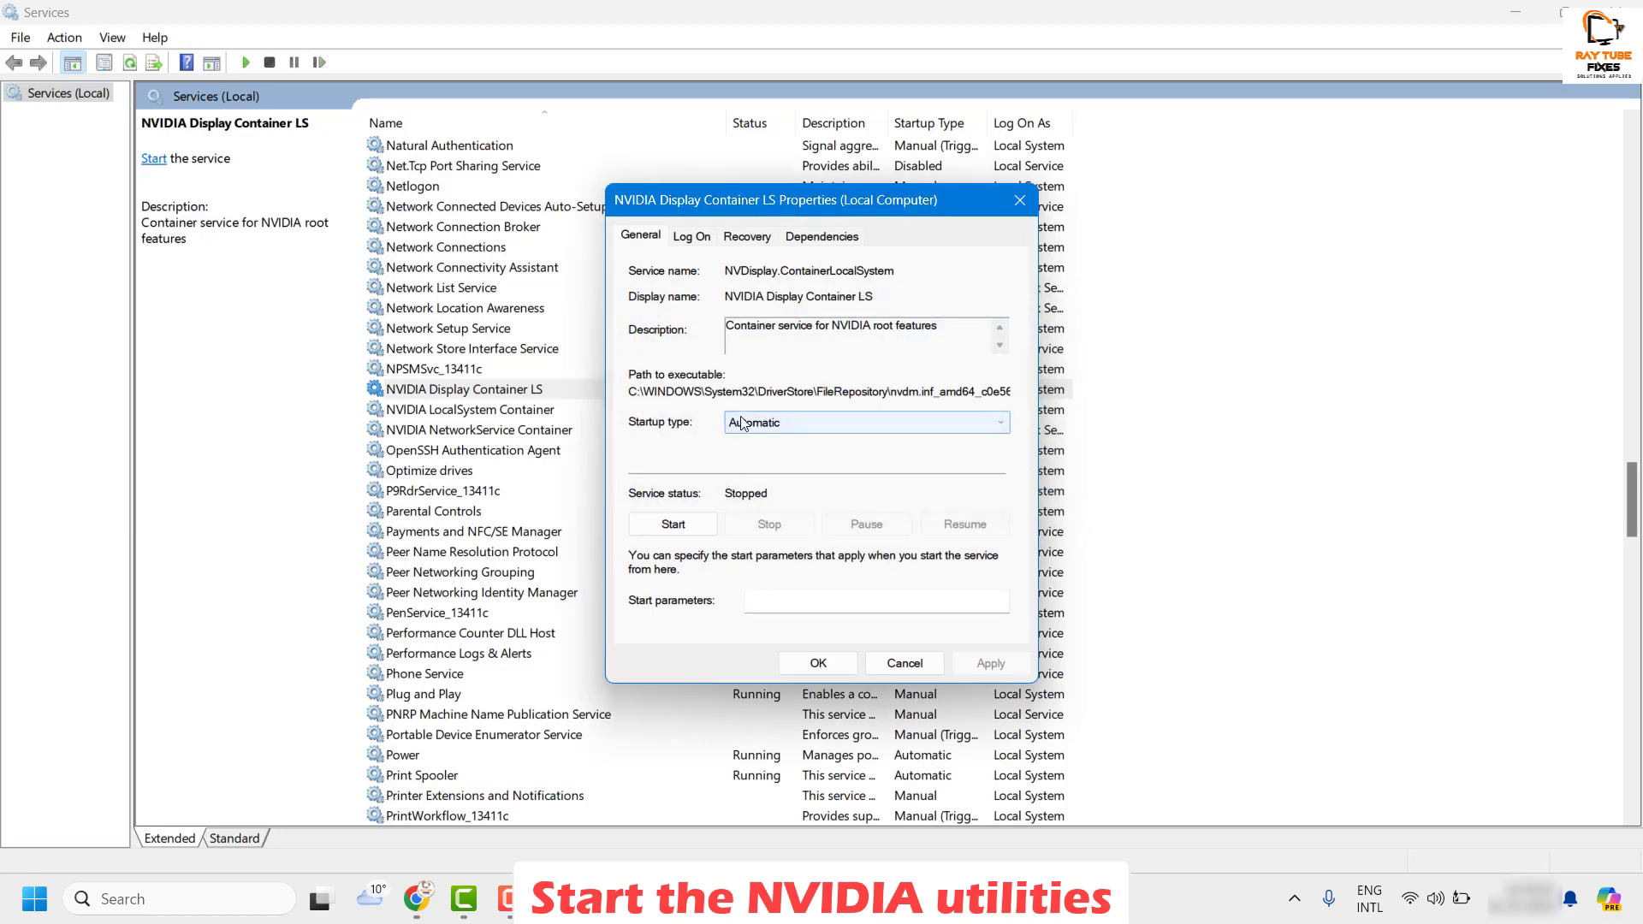
left_click(787, 423)
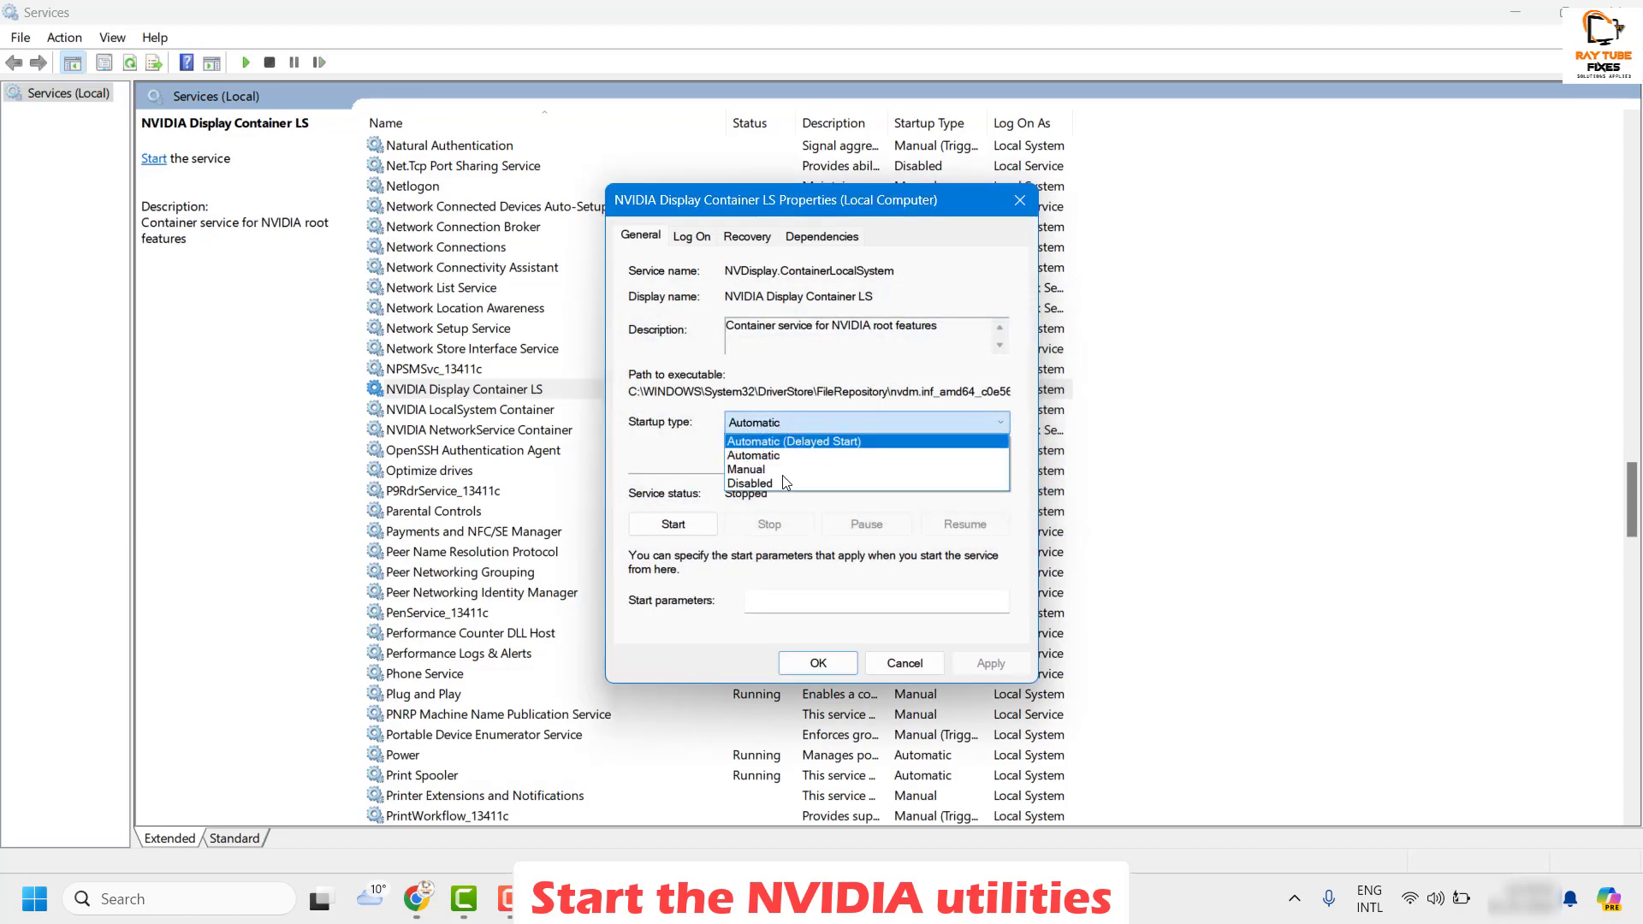
left_click(753, 452)
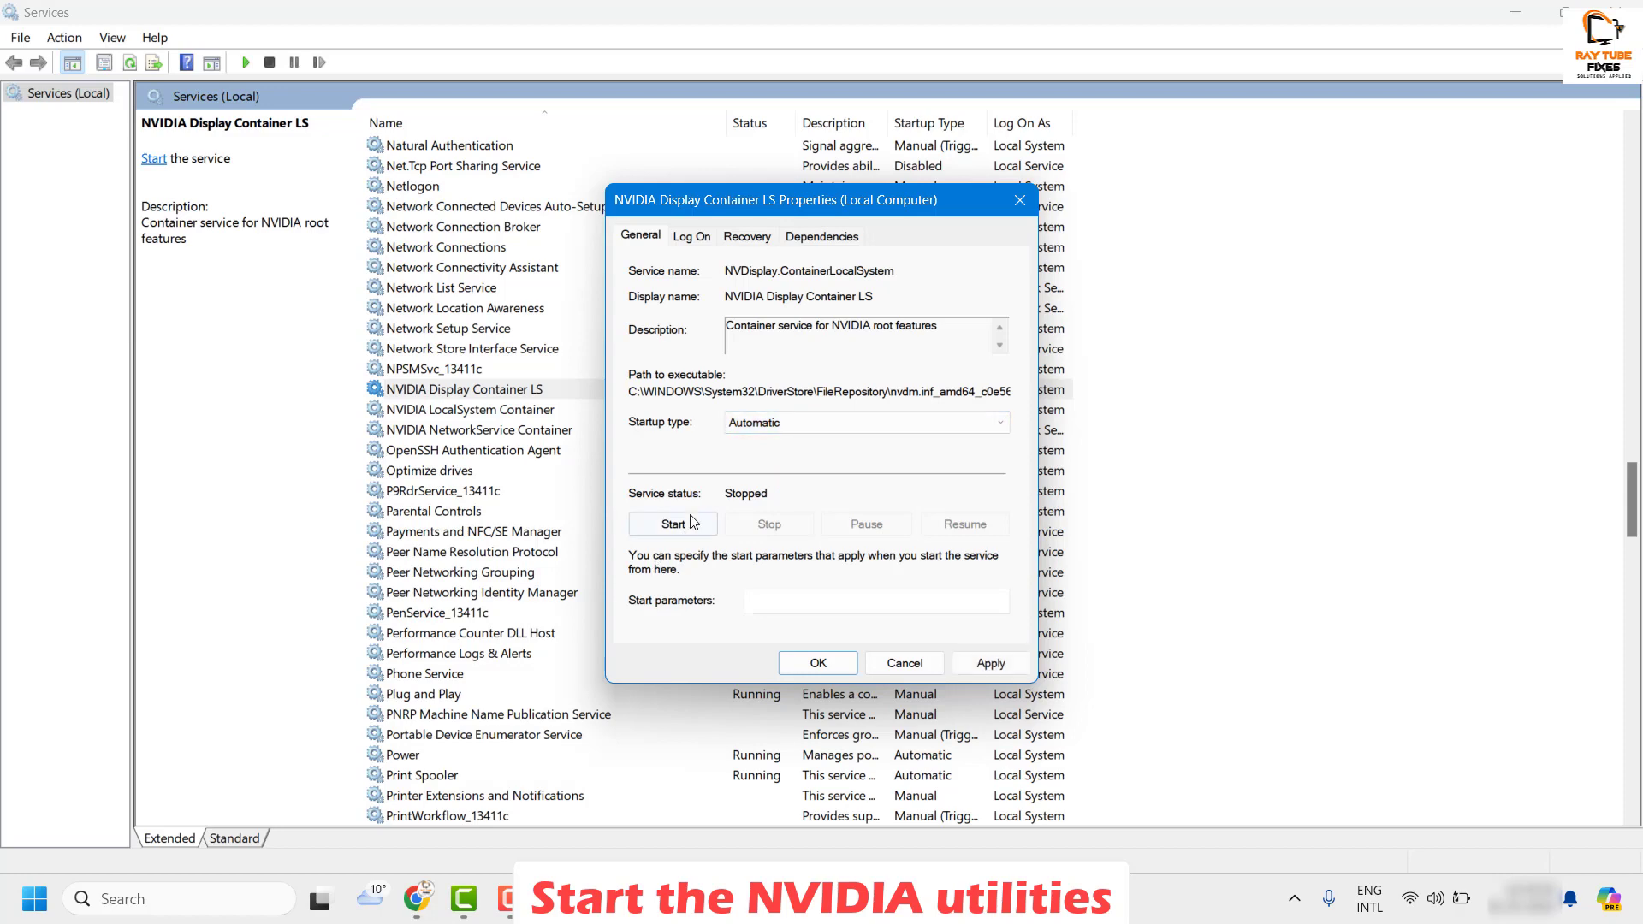
left_click(673, 526)
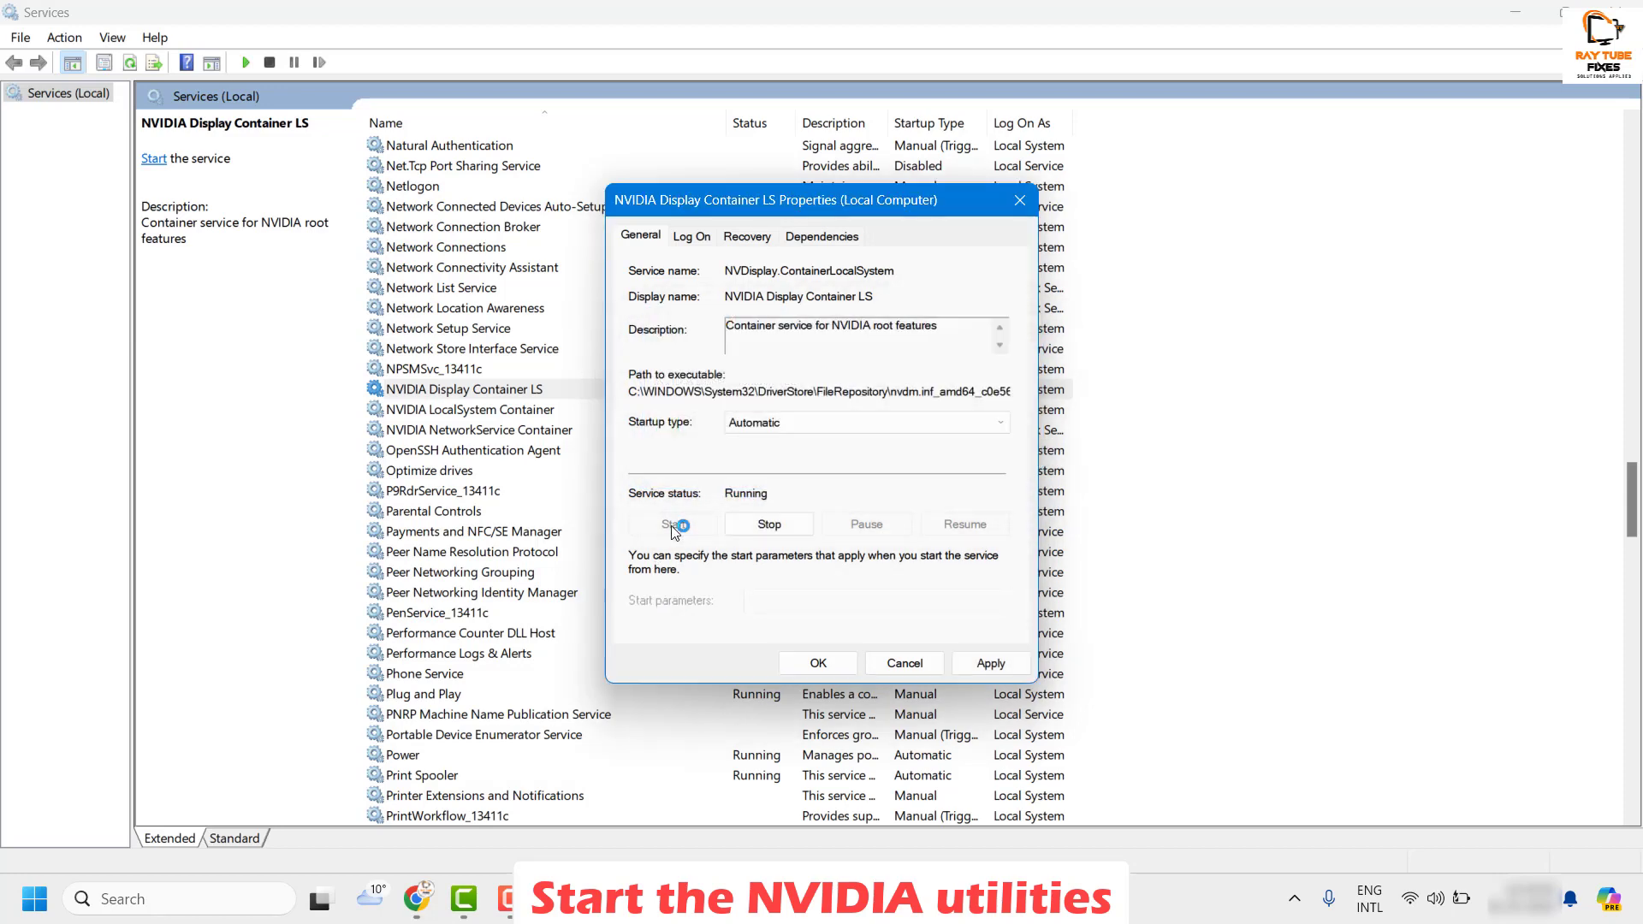
left_click(991, 663)
left_click(818, 663)
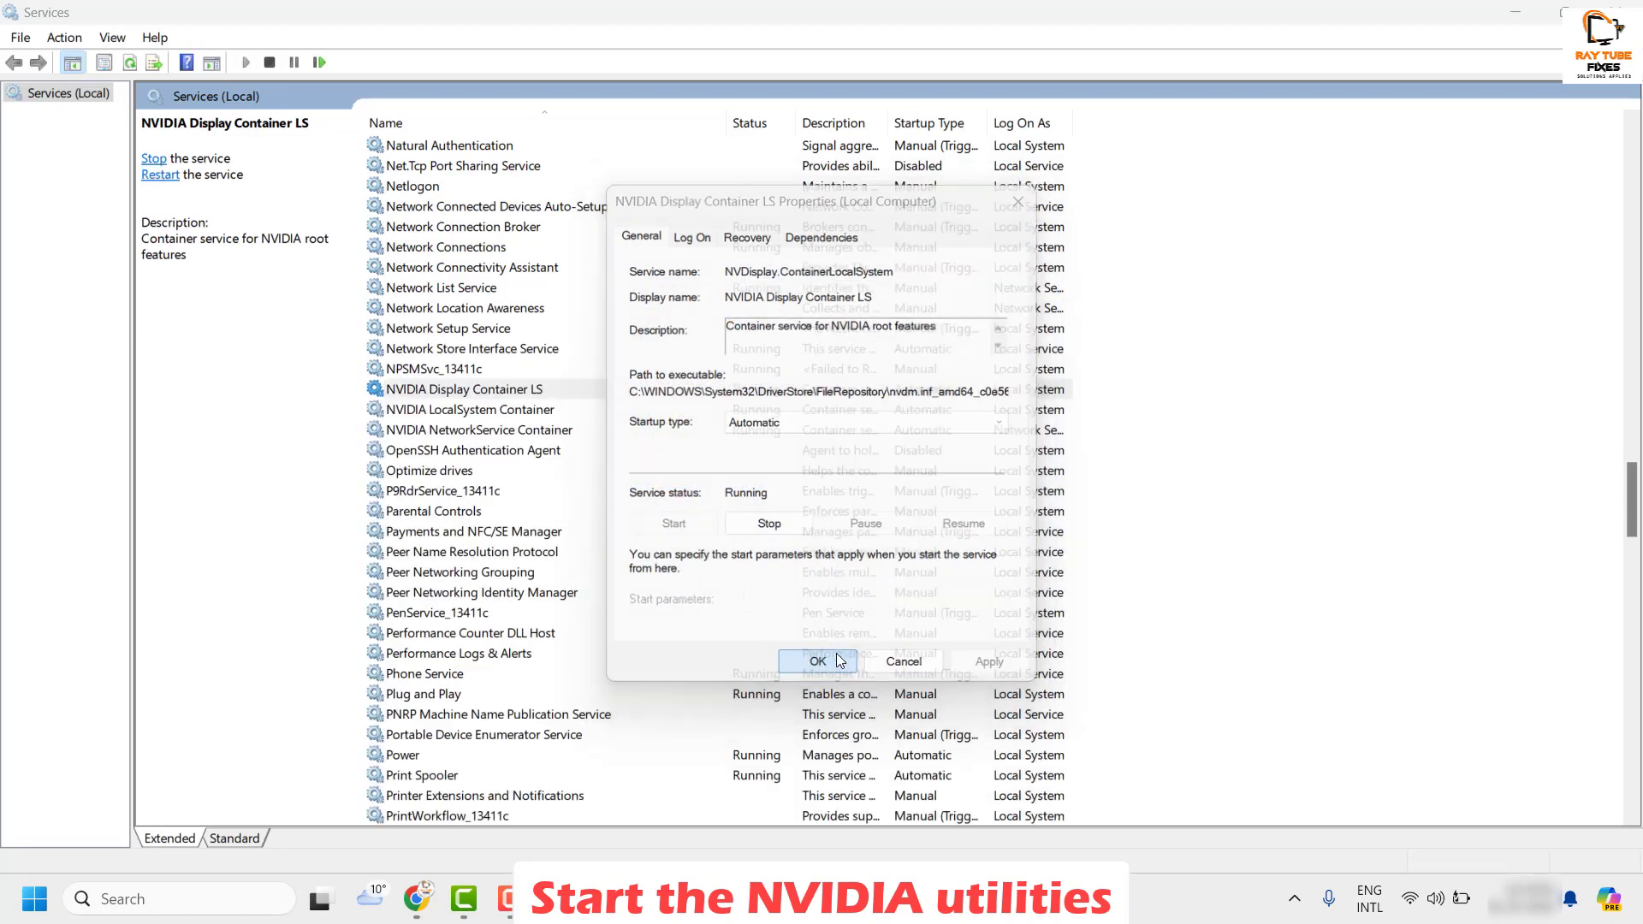
- Verify NVIDIA LocalSystem Container is running with Automatic startup, then close its properties
left_click(517, 413)
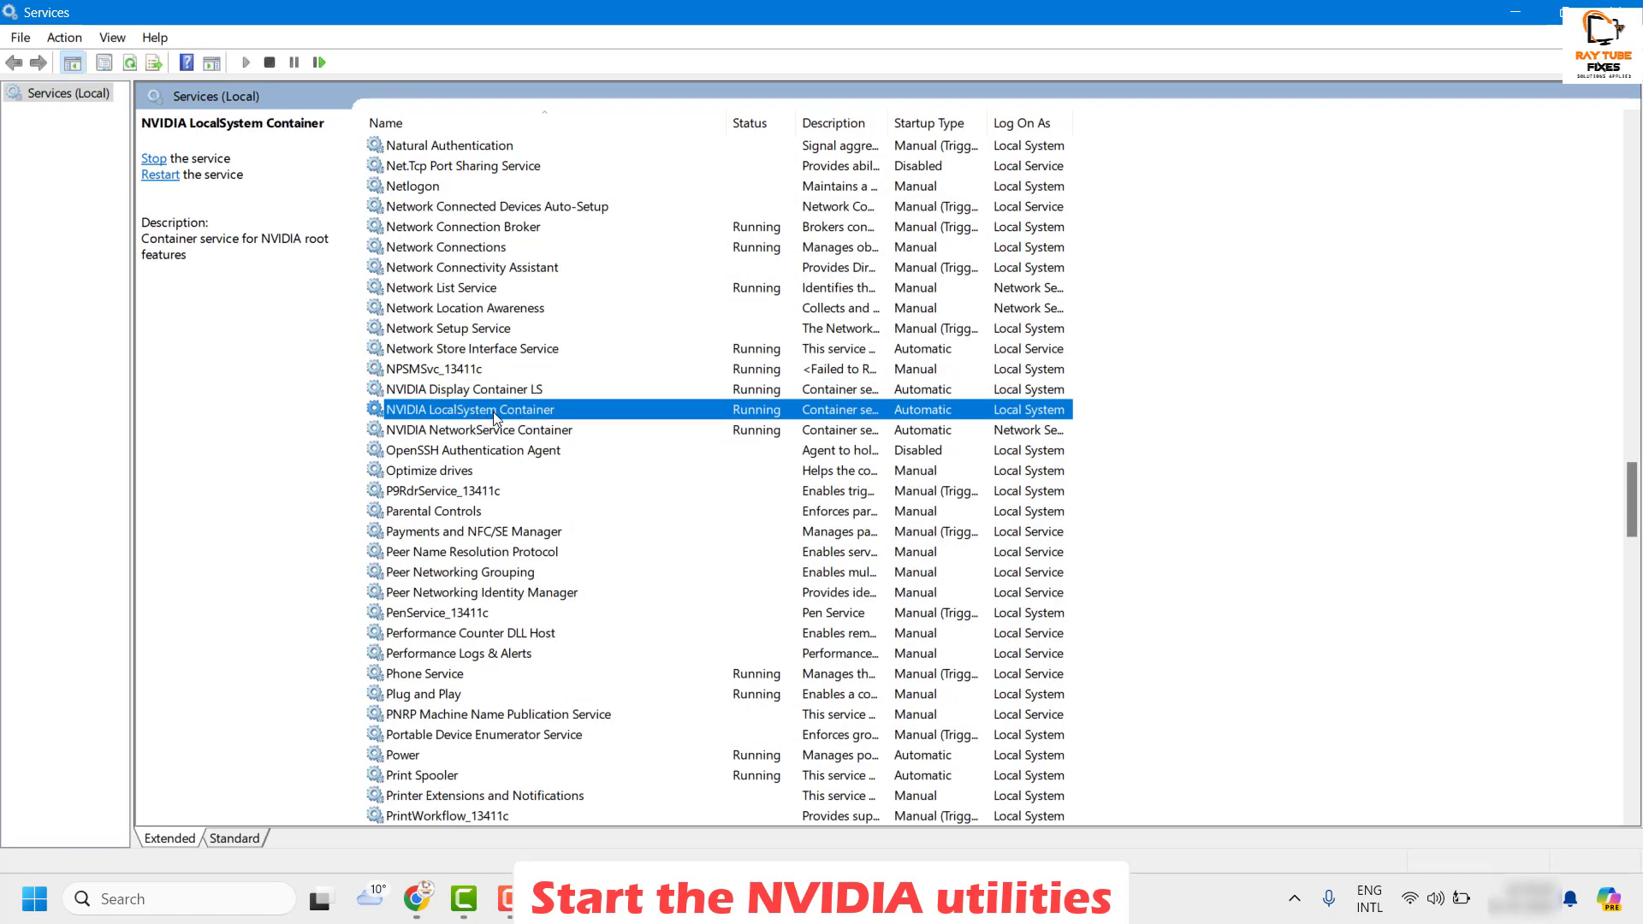
right_click(495, 418)
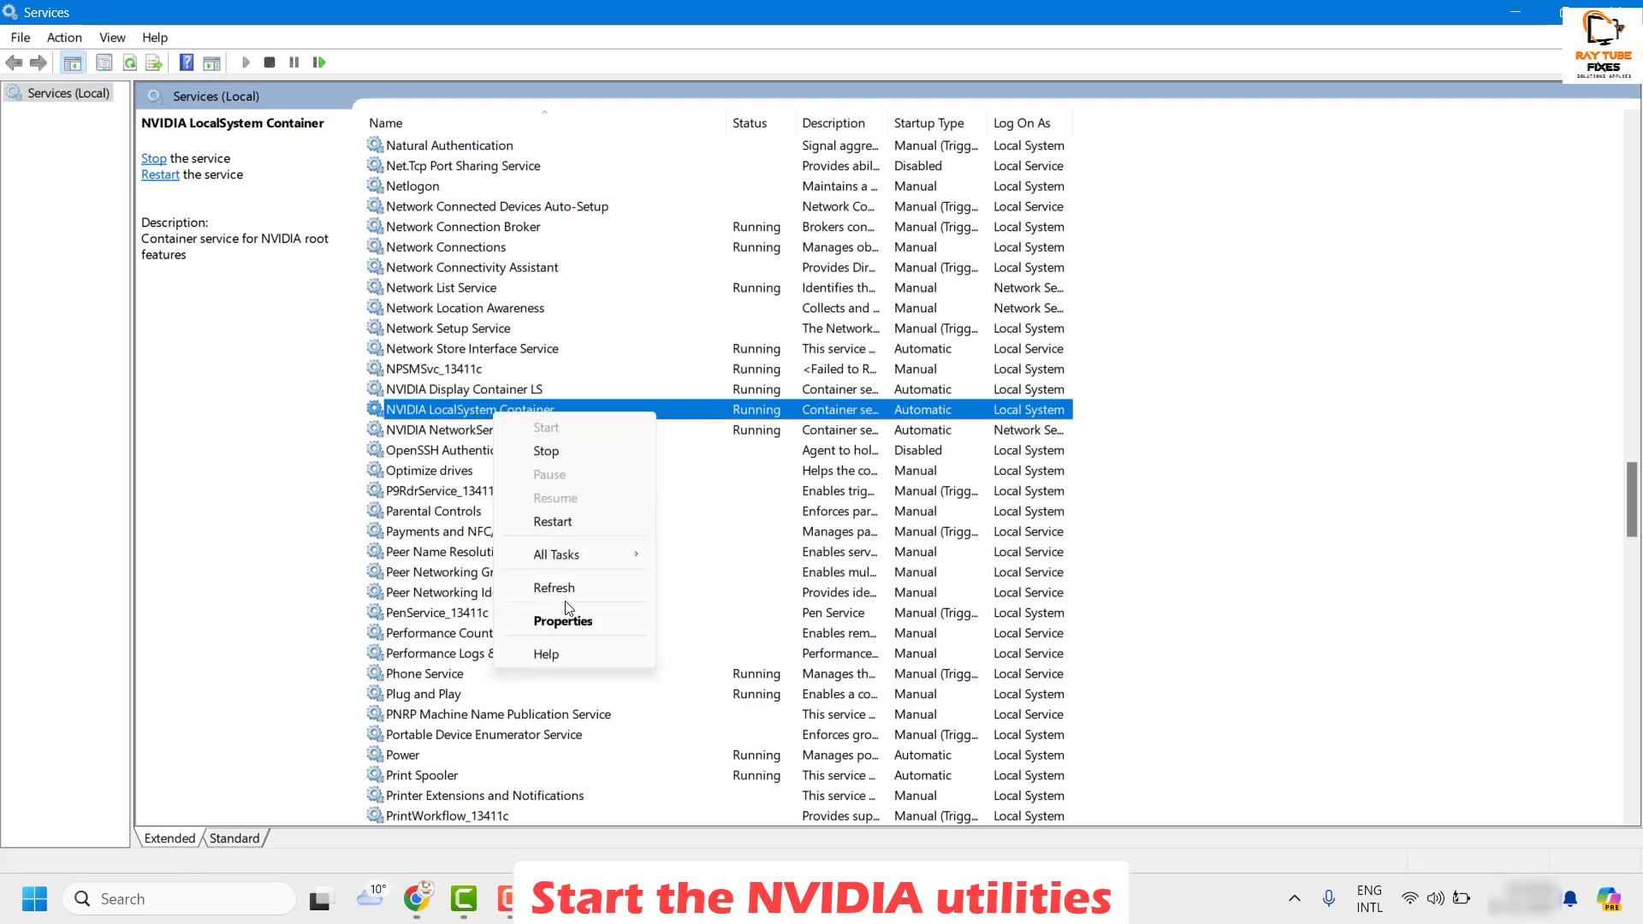
left_click(575, 630)
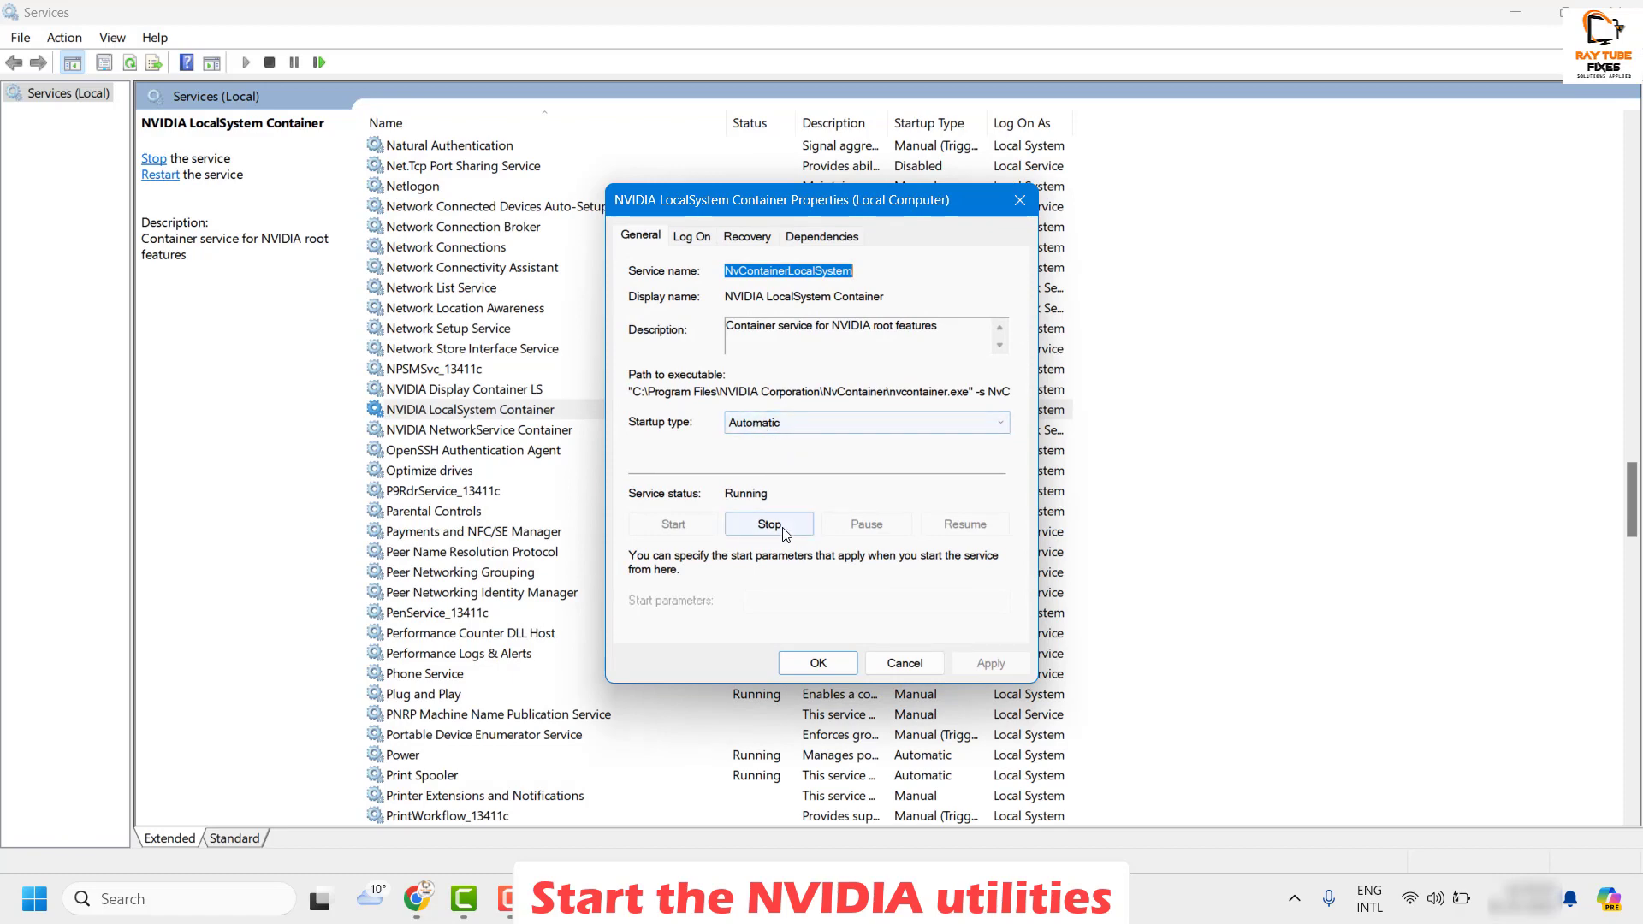
left_click(794, 422)
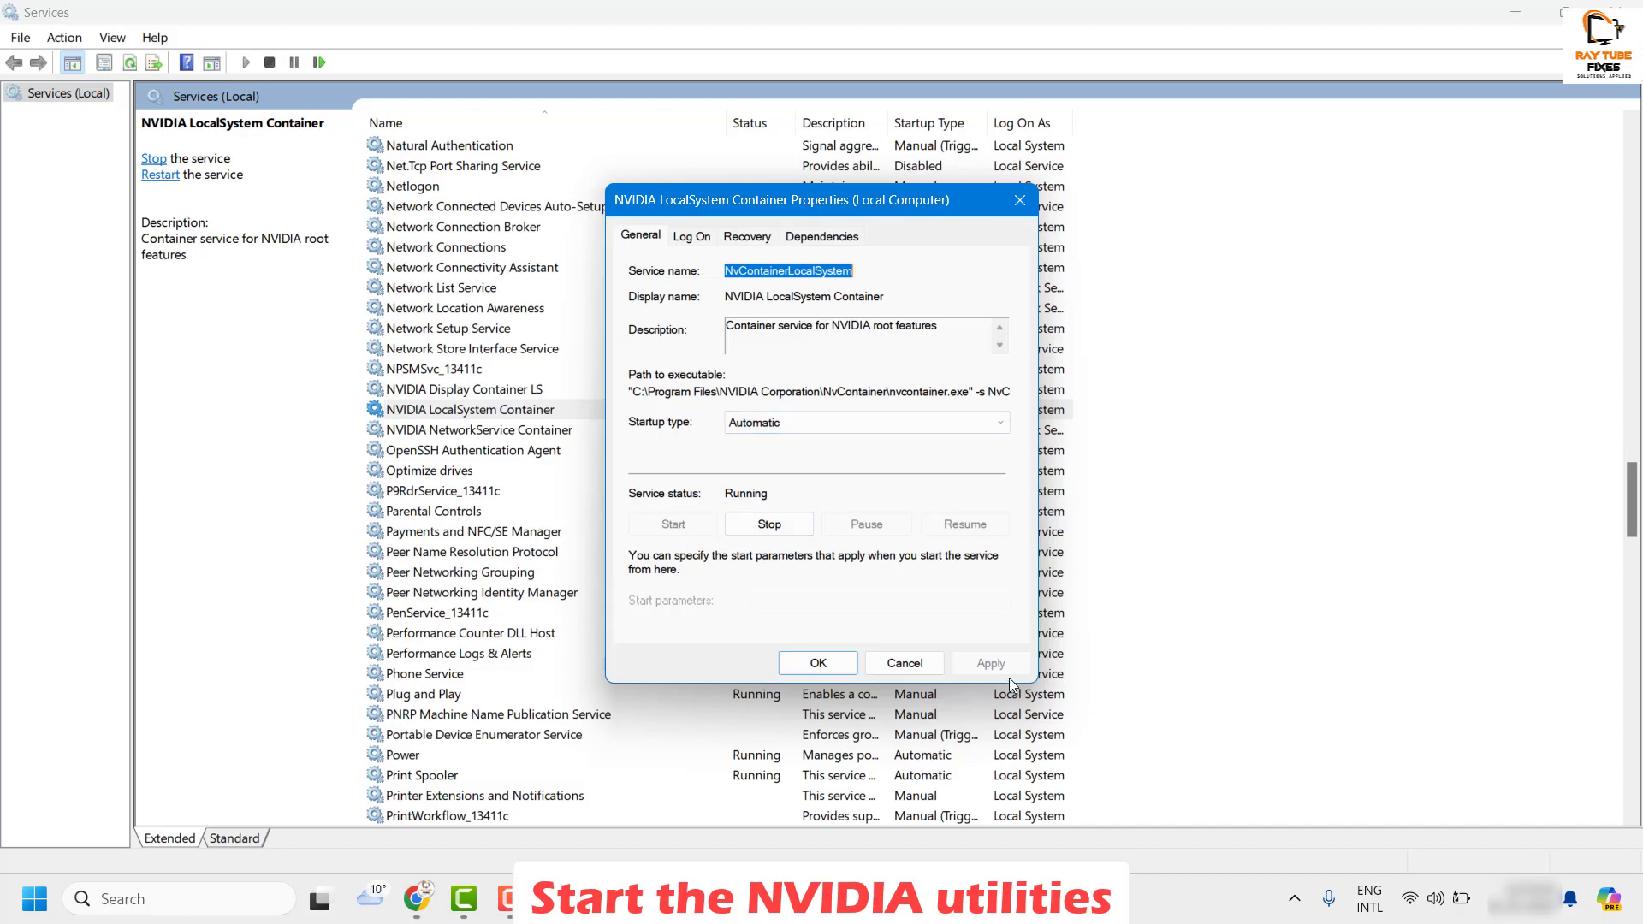
left_click(796, 665)
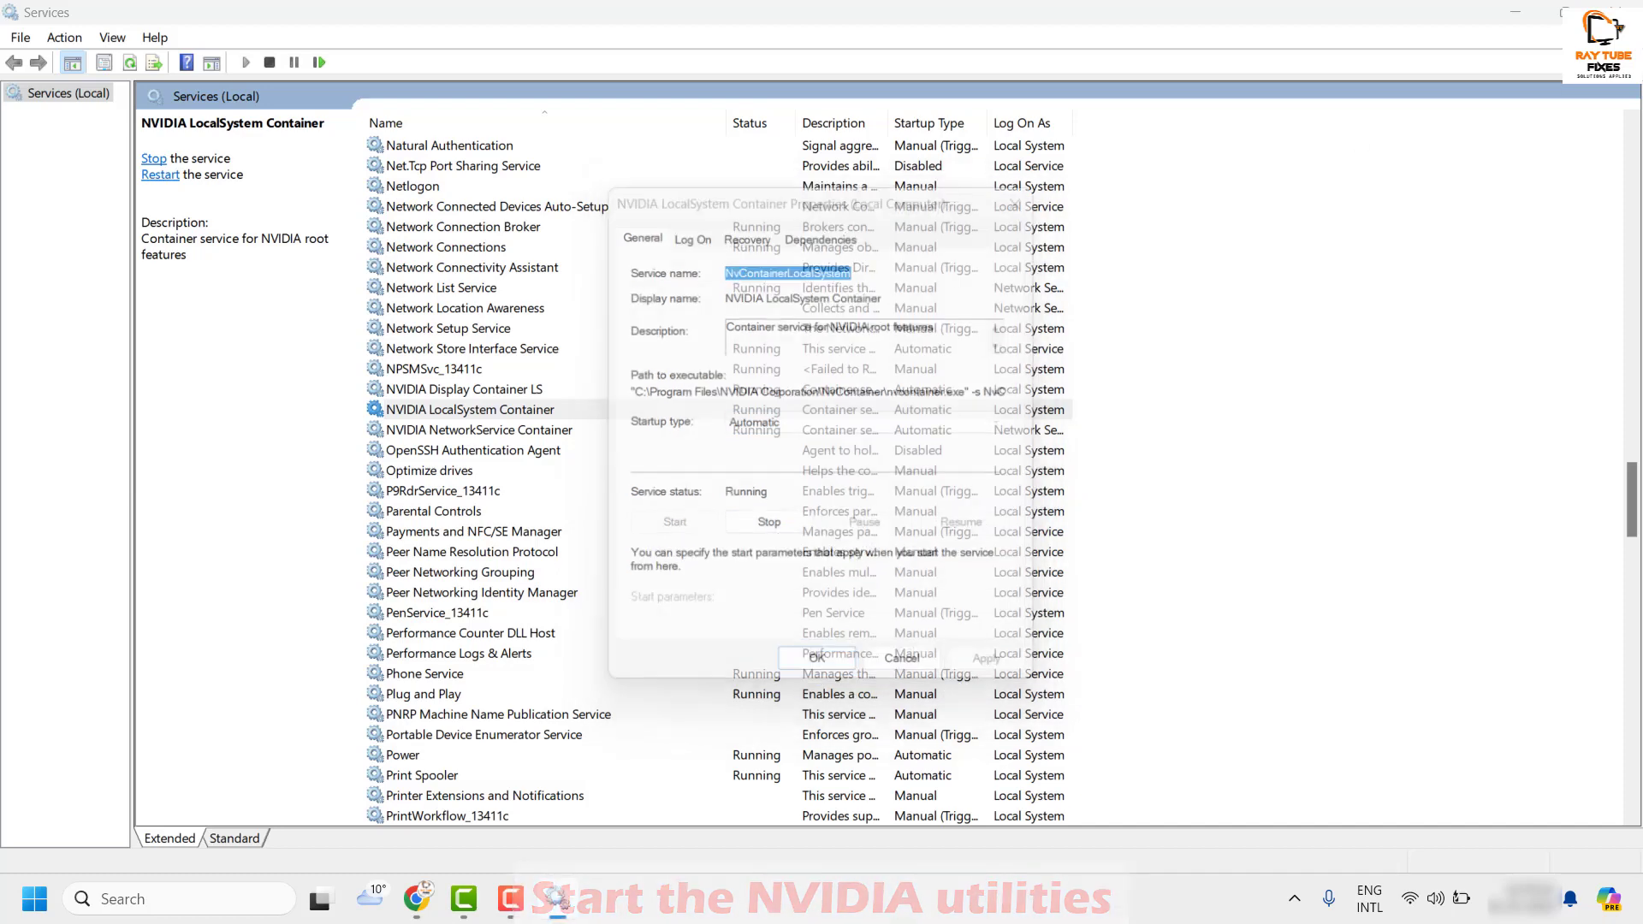
key("Return")
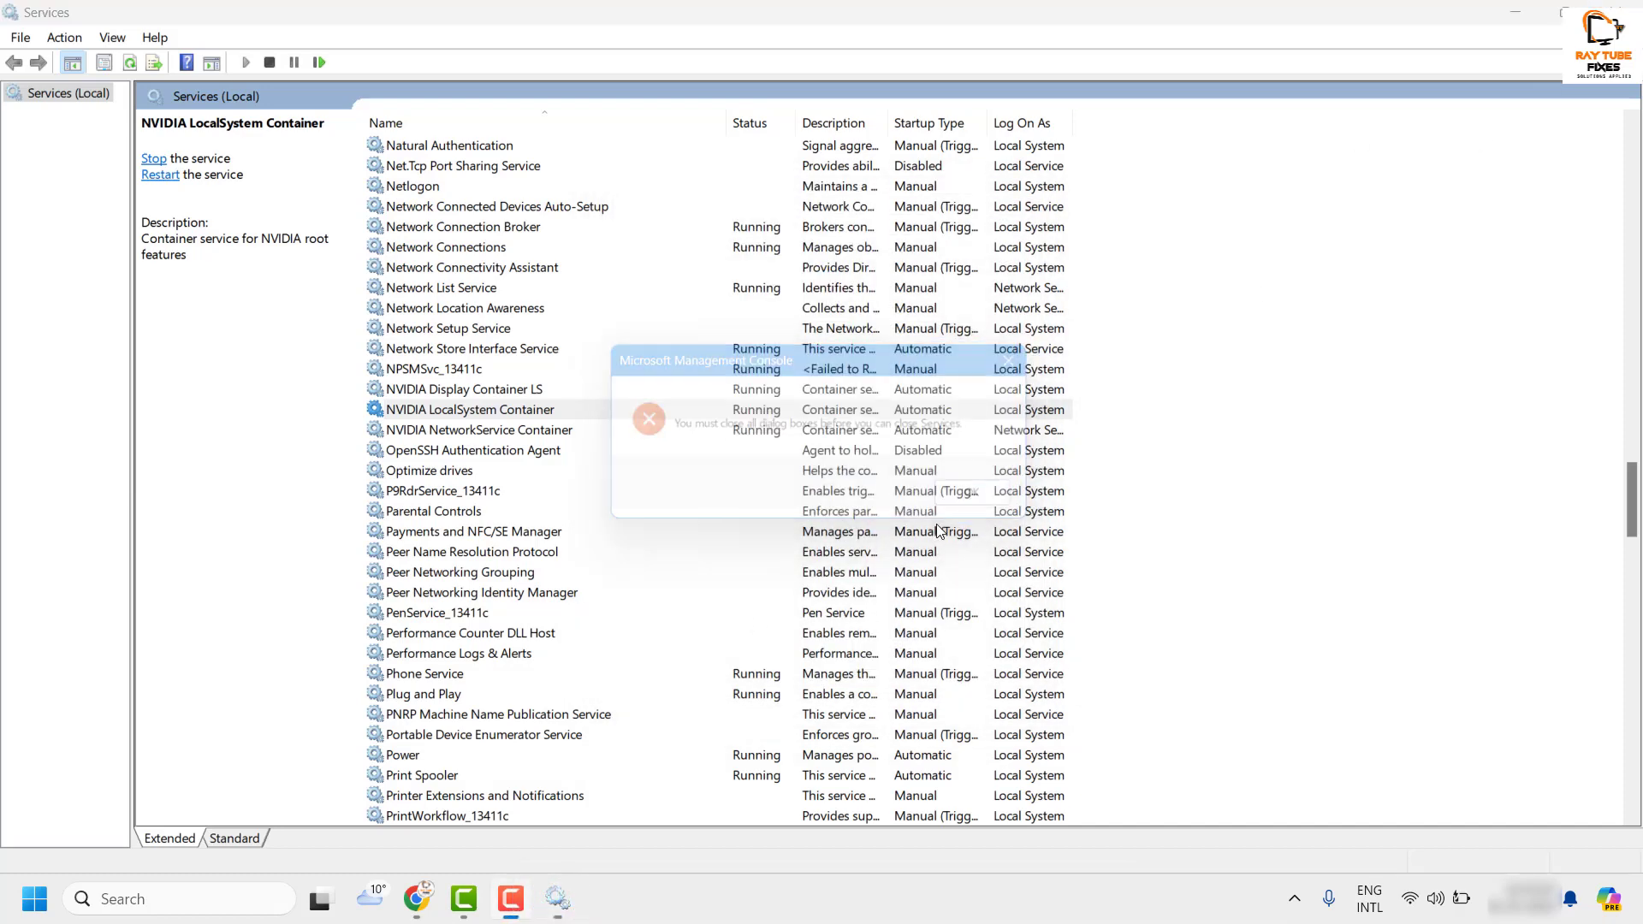
- Close the Services window to return to the desktop
left_click(948, 531)
left_click(557, 905)
left_click(557, 905)
left_click(694, 714)
left_click(1621, 12)
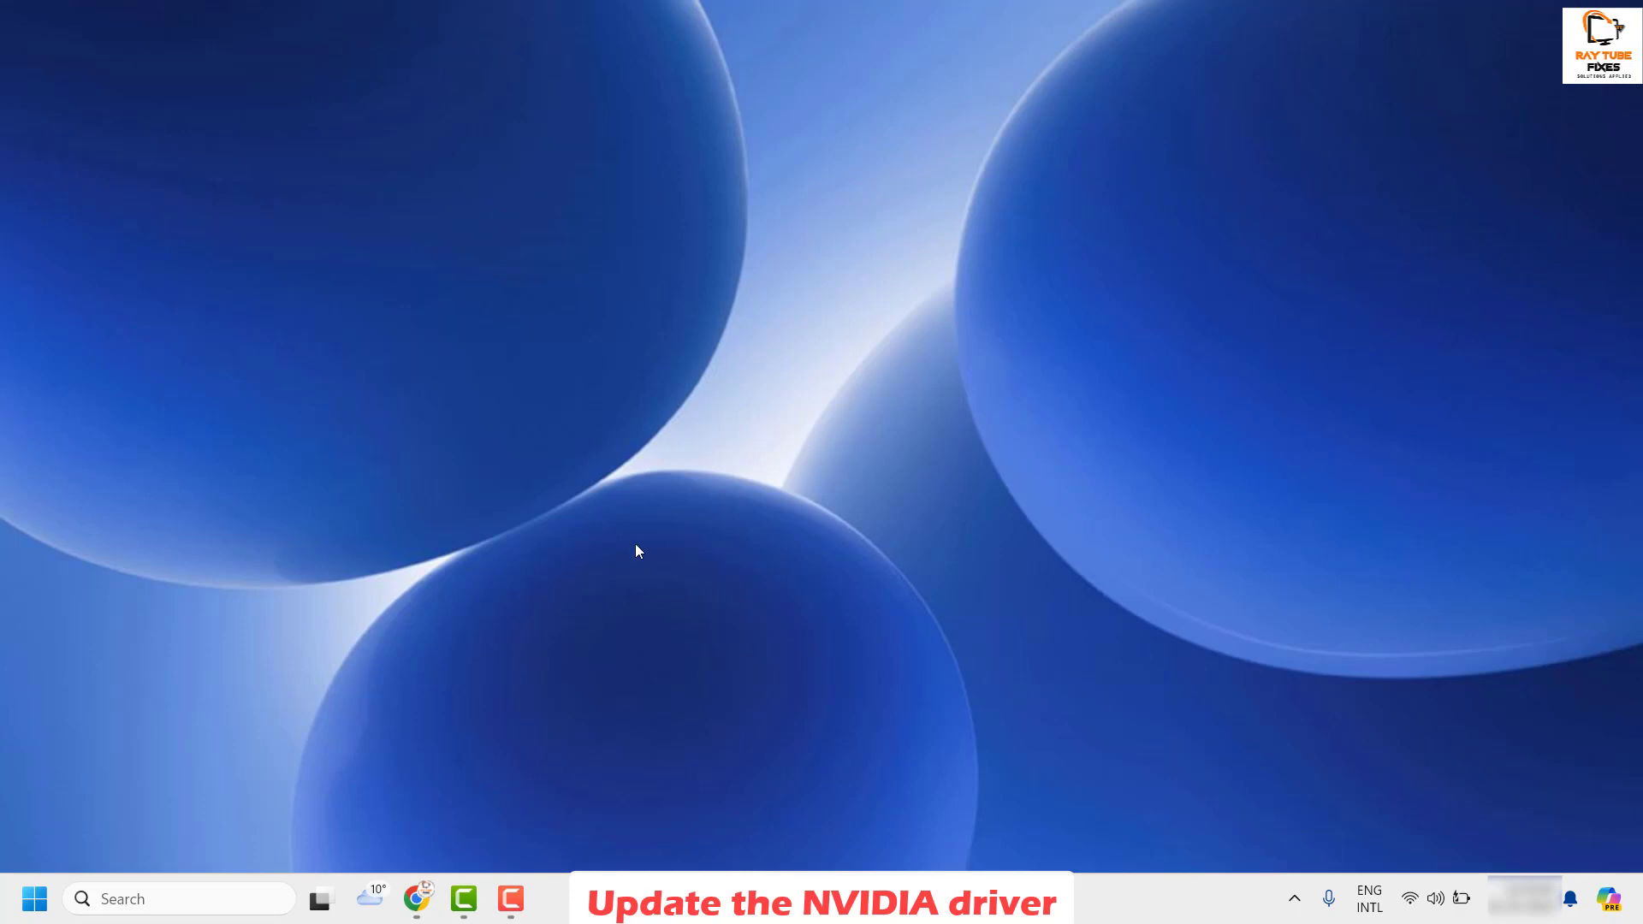
- Open Device Manager maximized, expand Display adapters, and select the NVIDIA GeForce MX130
right_click(30, 911)
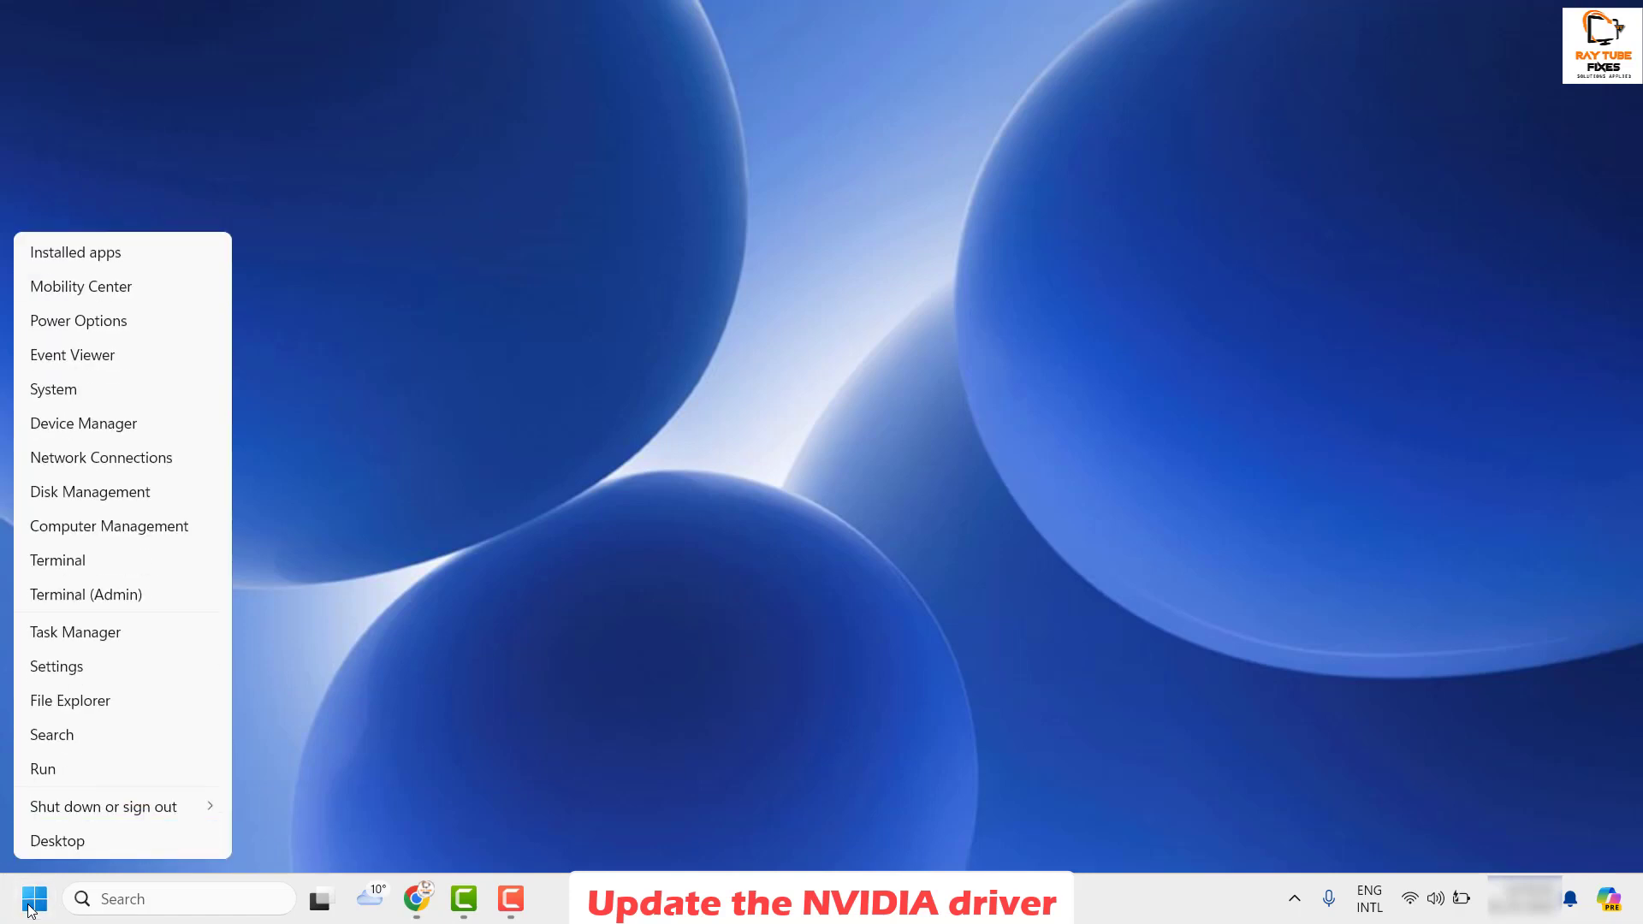
left_click(96, 426)
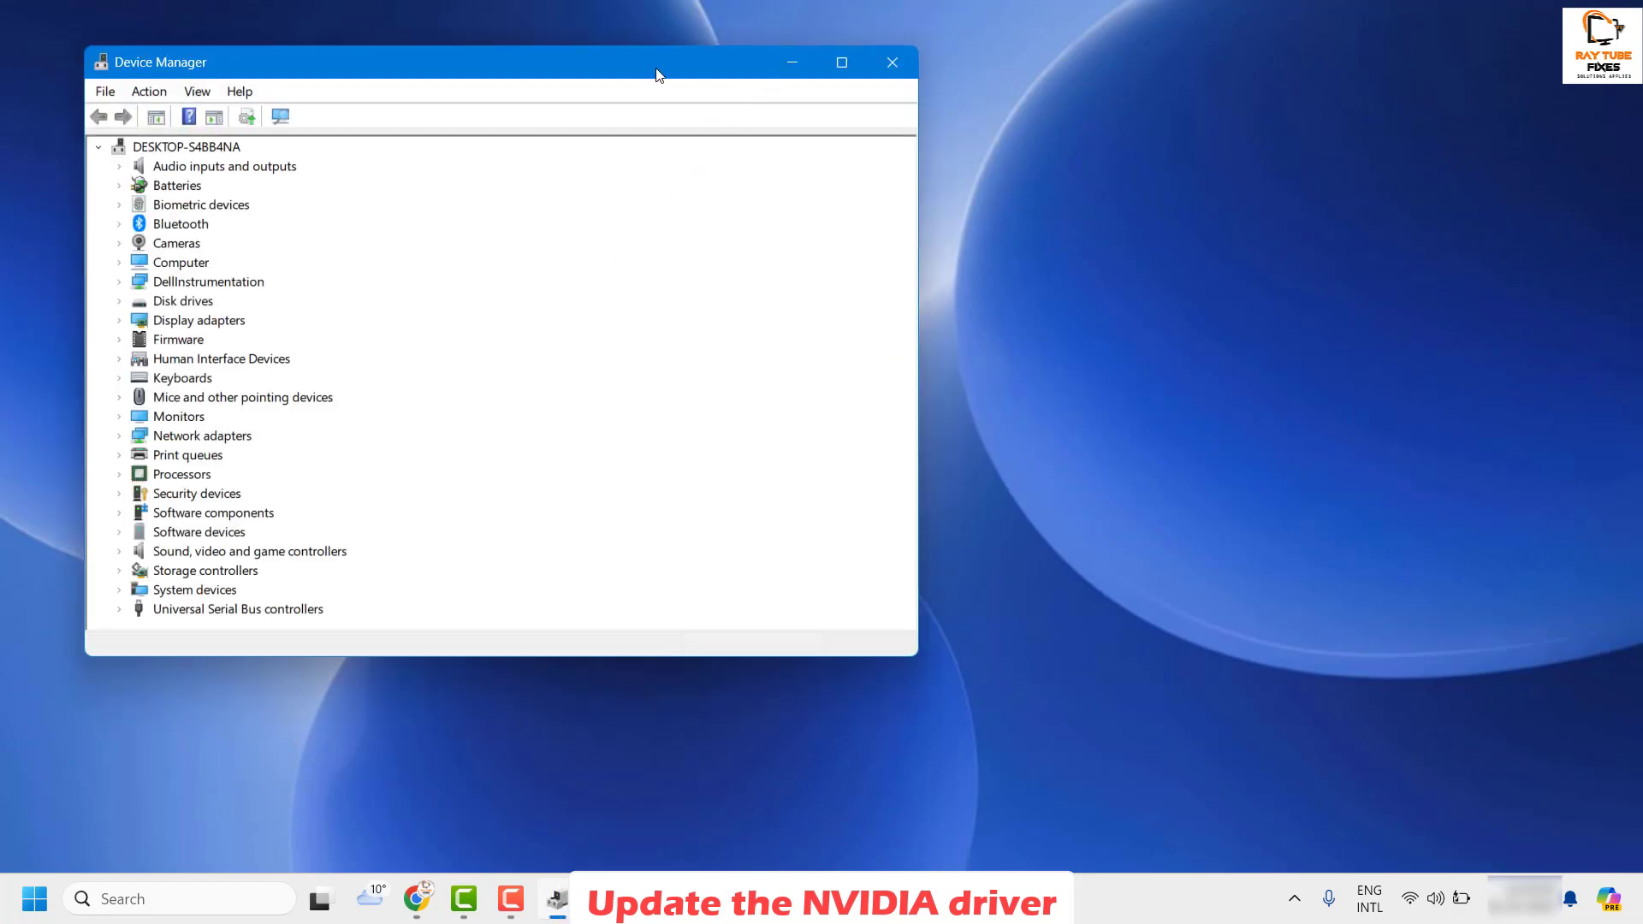
left_click_drag(660, 74, 1024, 82)
left_click(1194, 72)
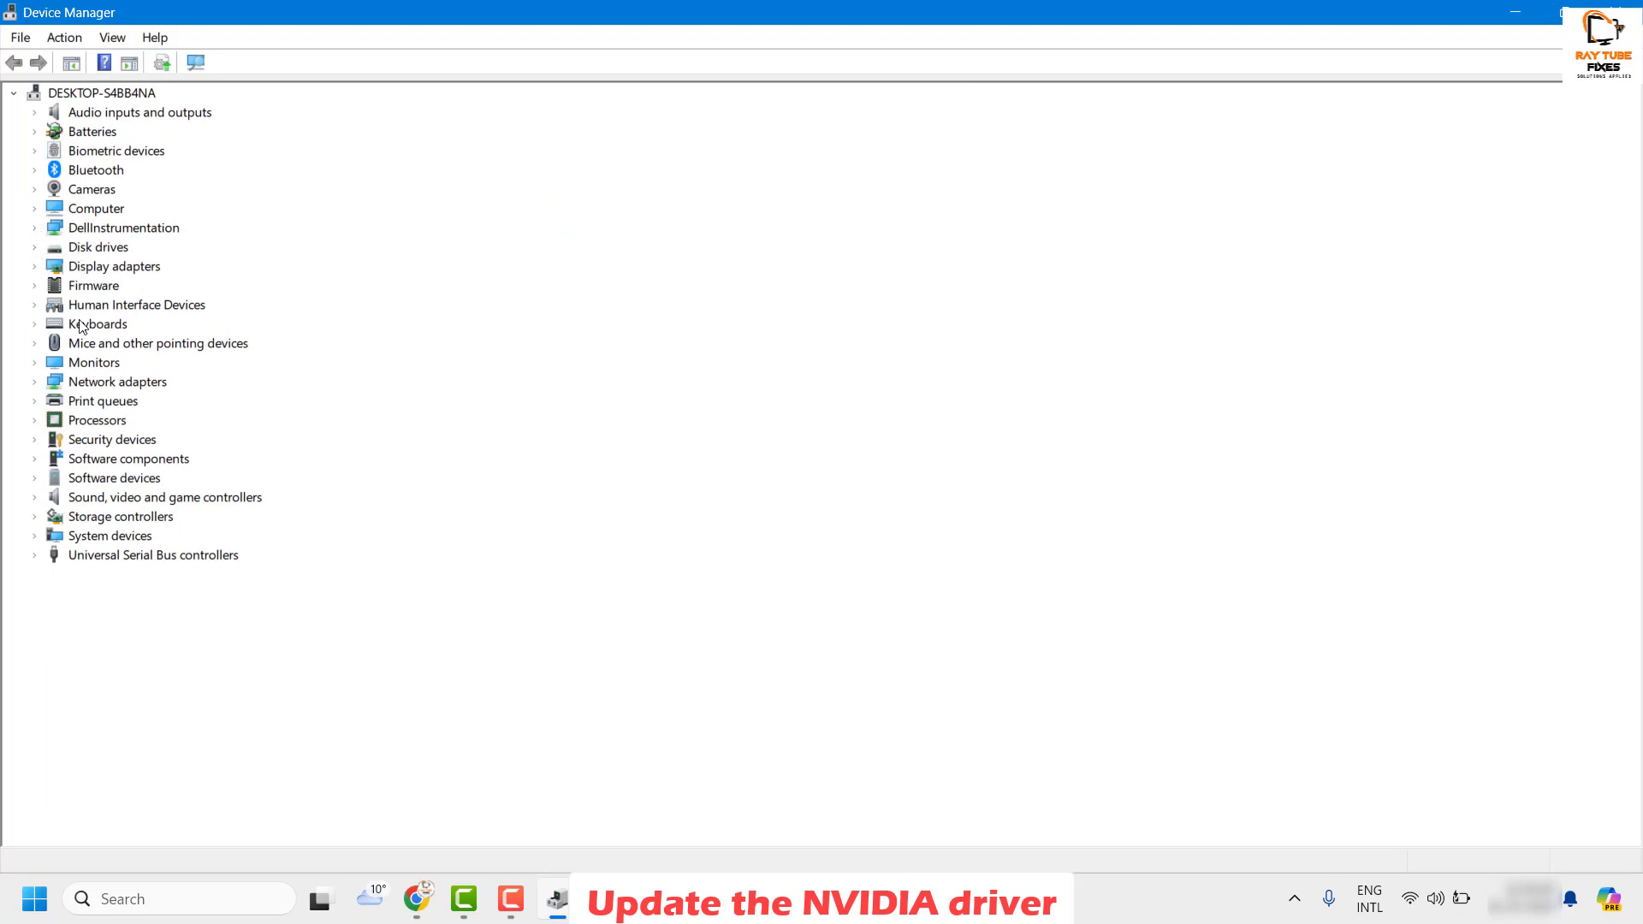
left_click(35, 267)
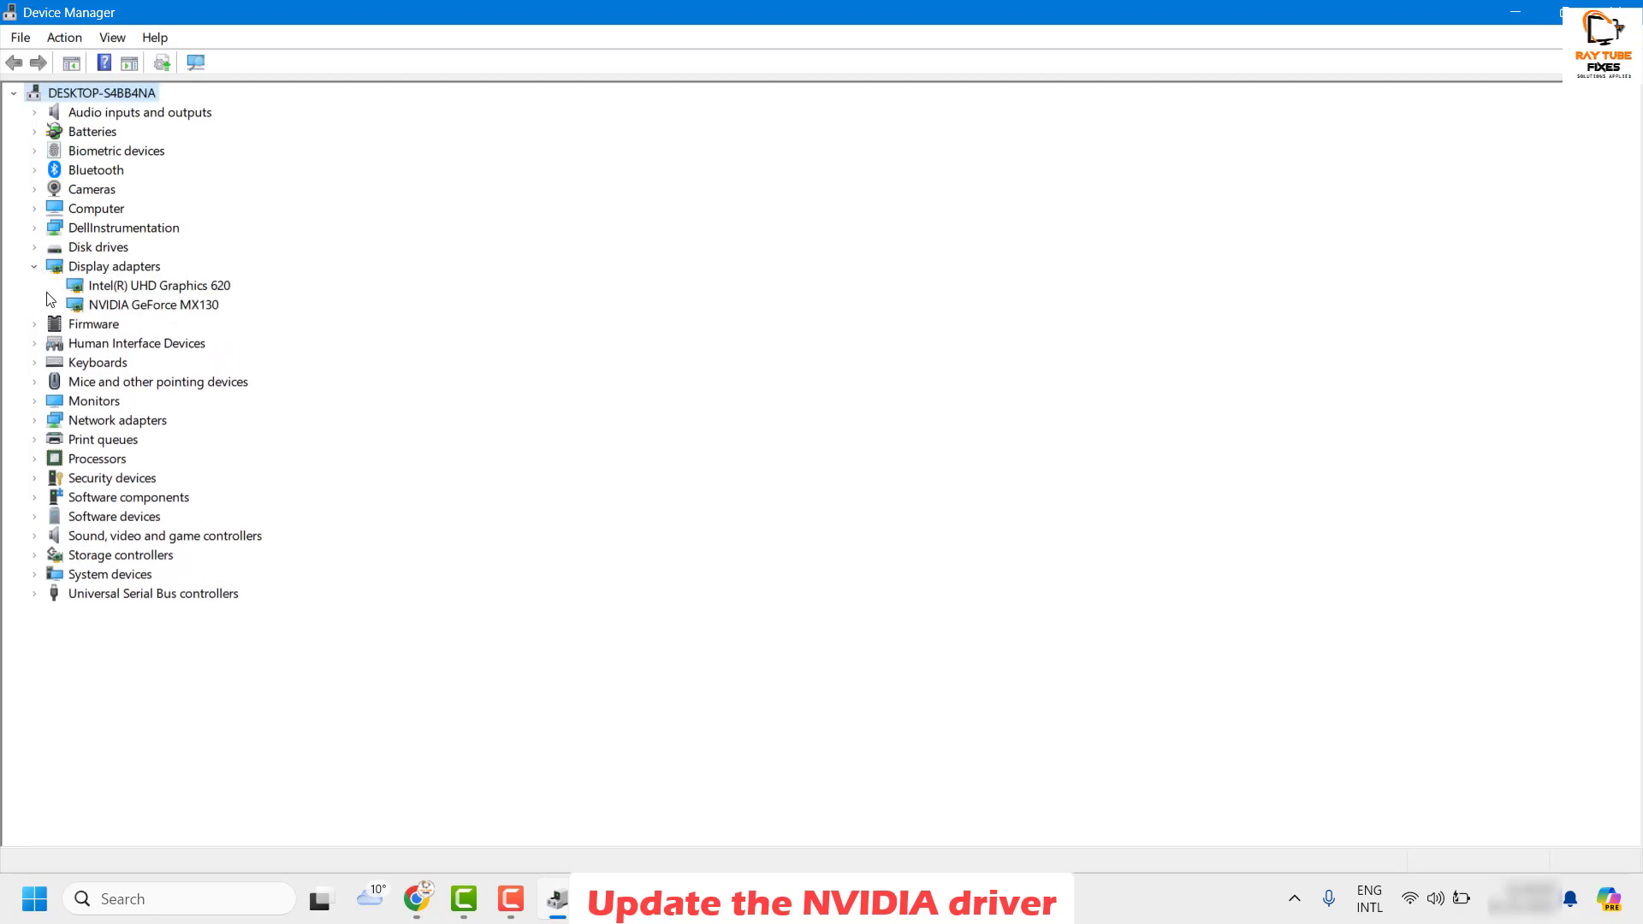
left_click(138, 309)
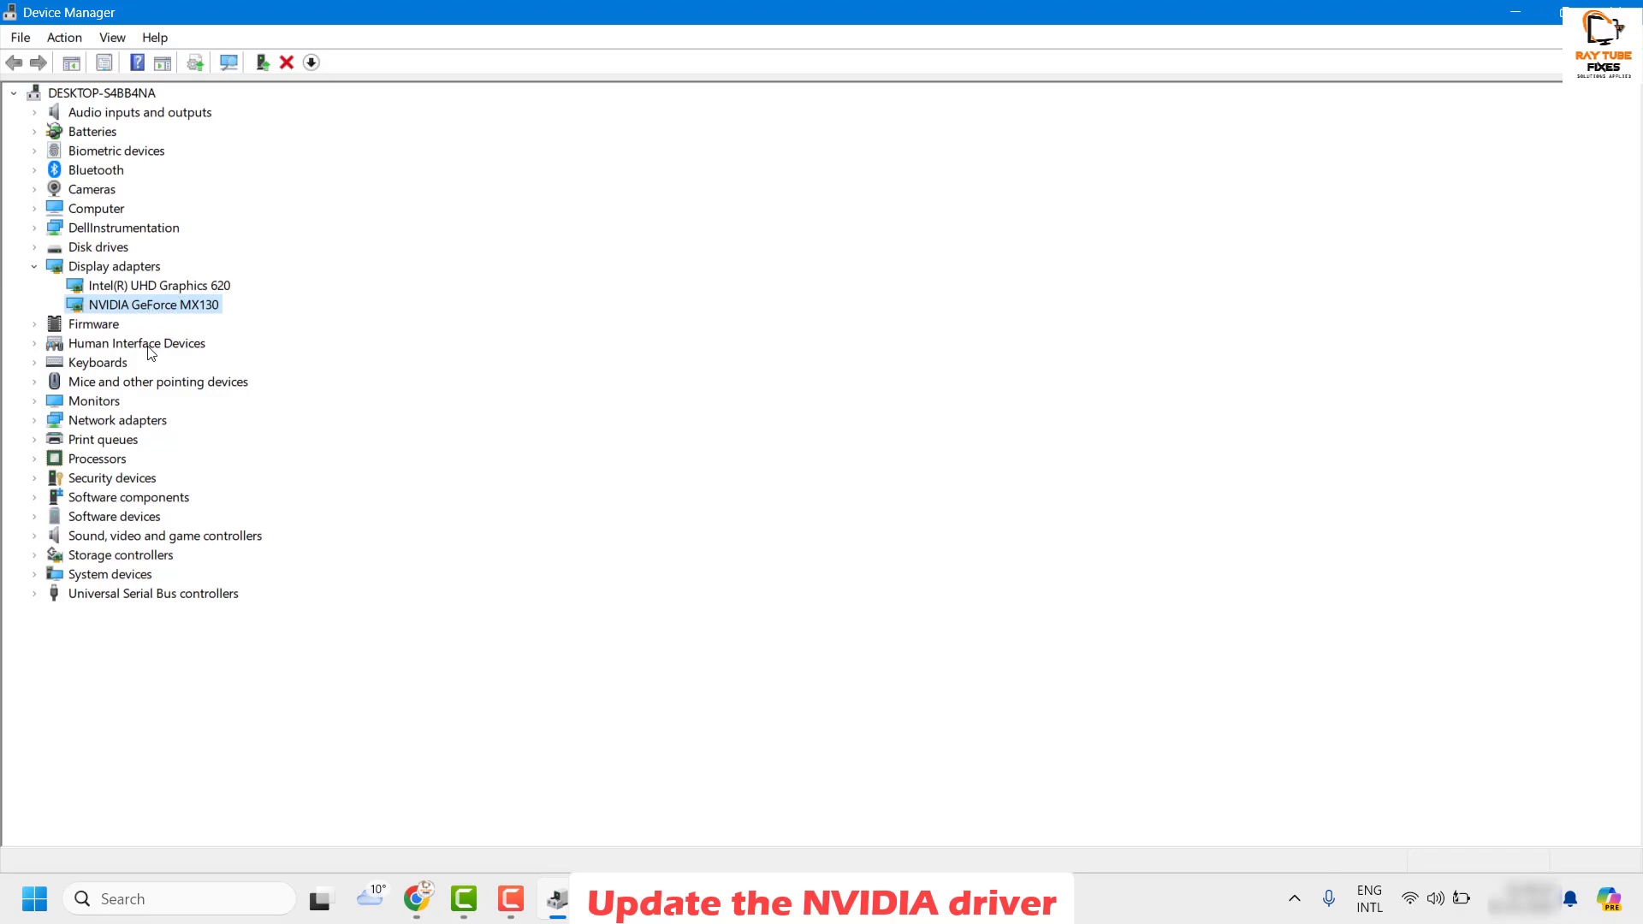
- Search automatically and on Windows Update for a newer NVIDIA GeForce MX130 driver
right_click(122, 307)
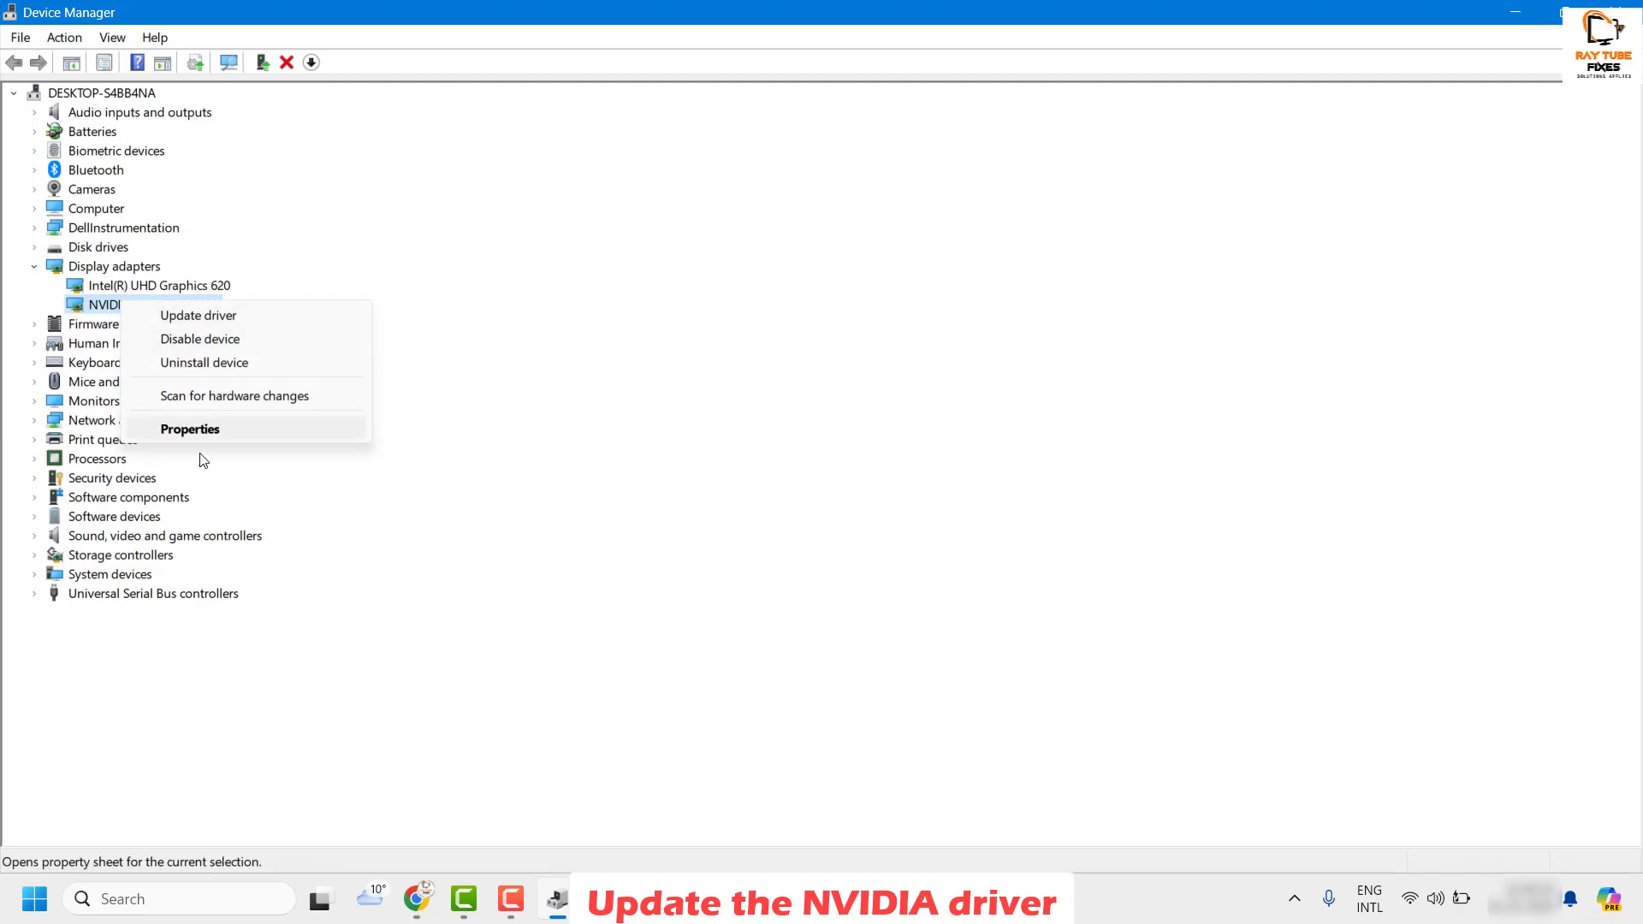
left_click(206, 315)
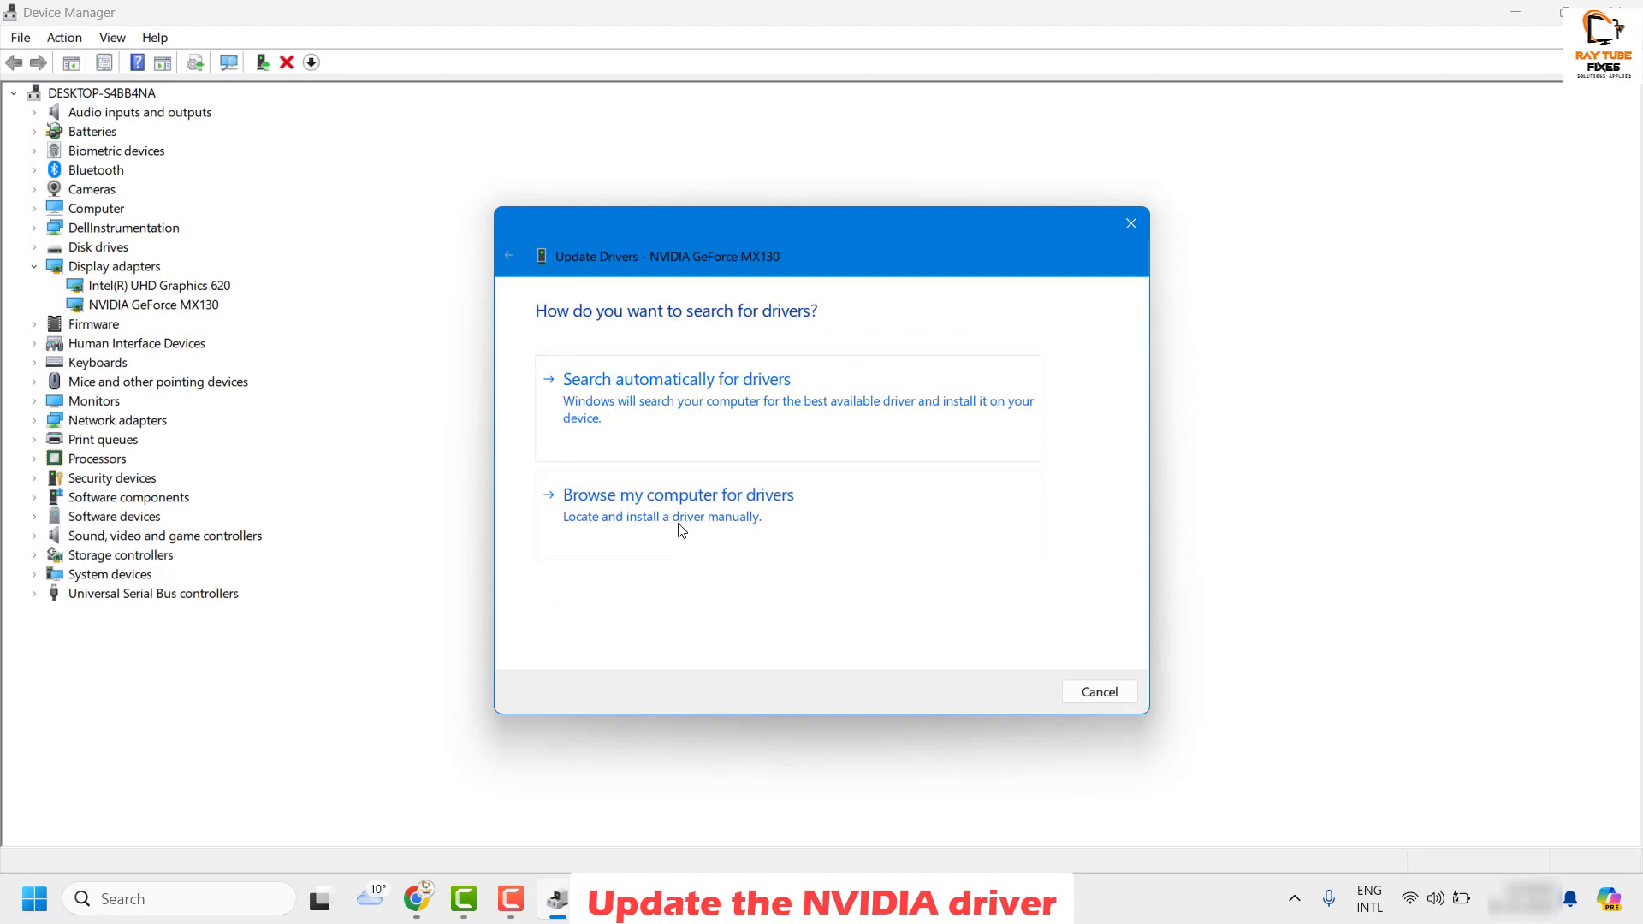
left_click(709, 414)
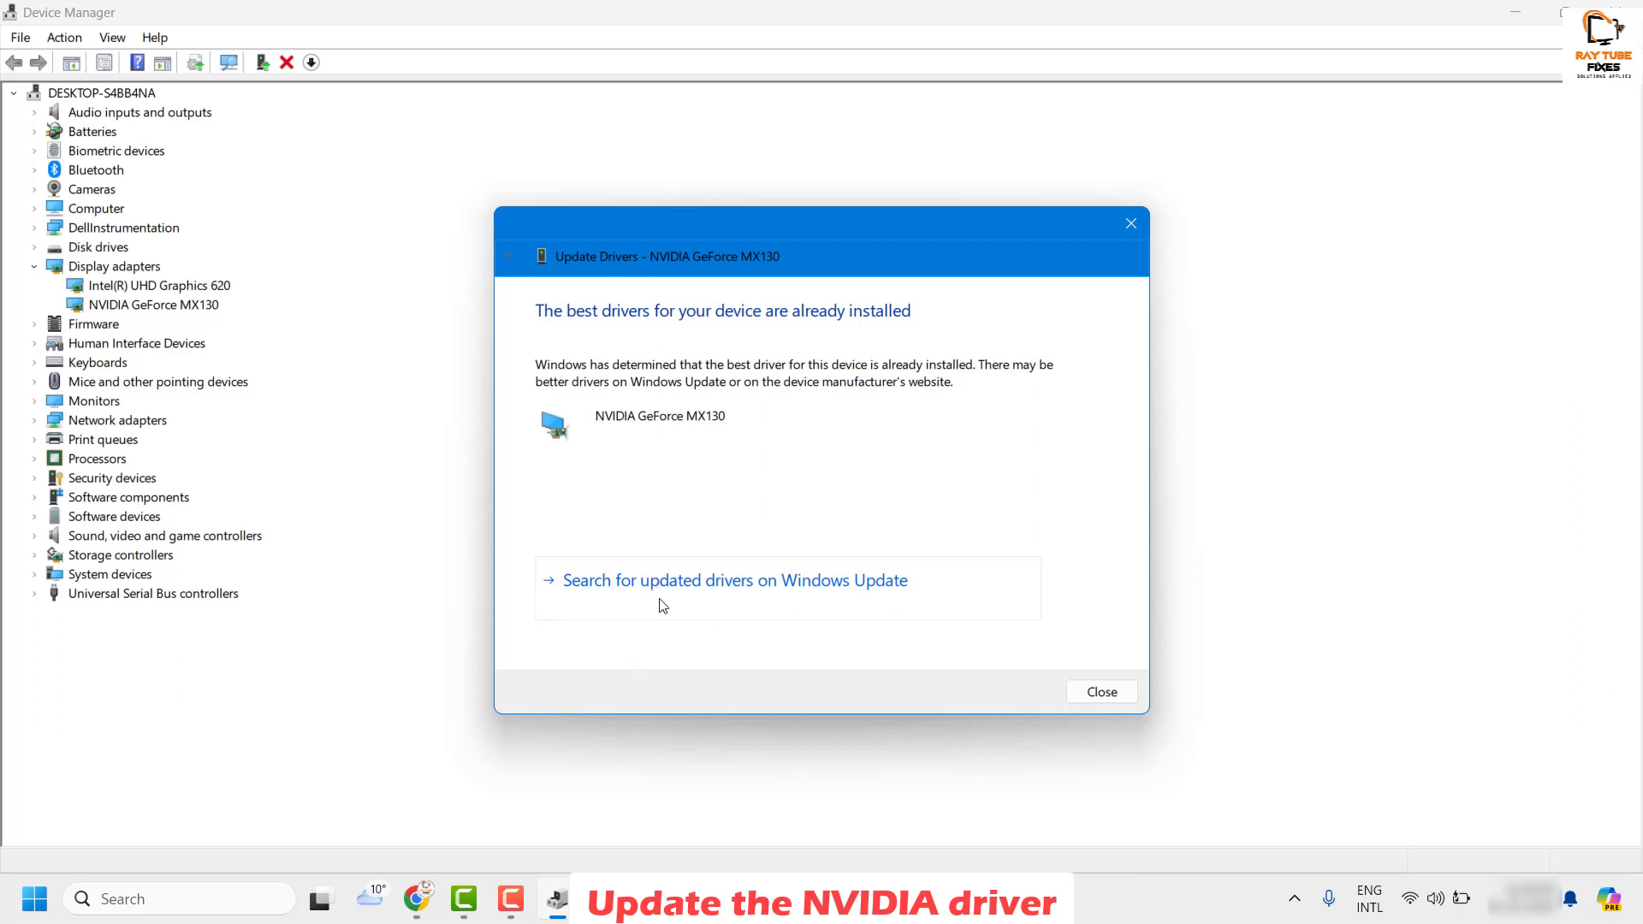
left_click(715, 591)
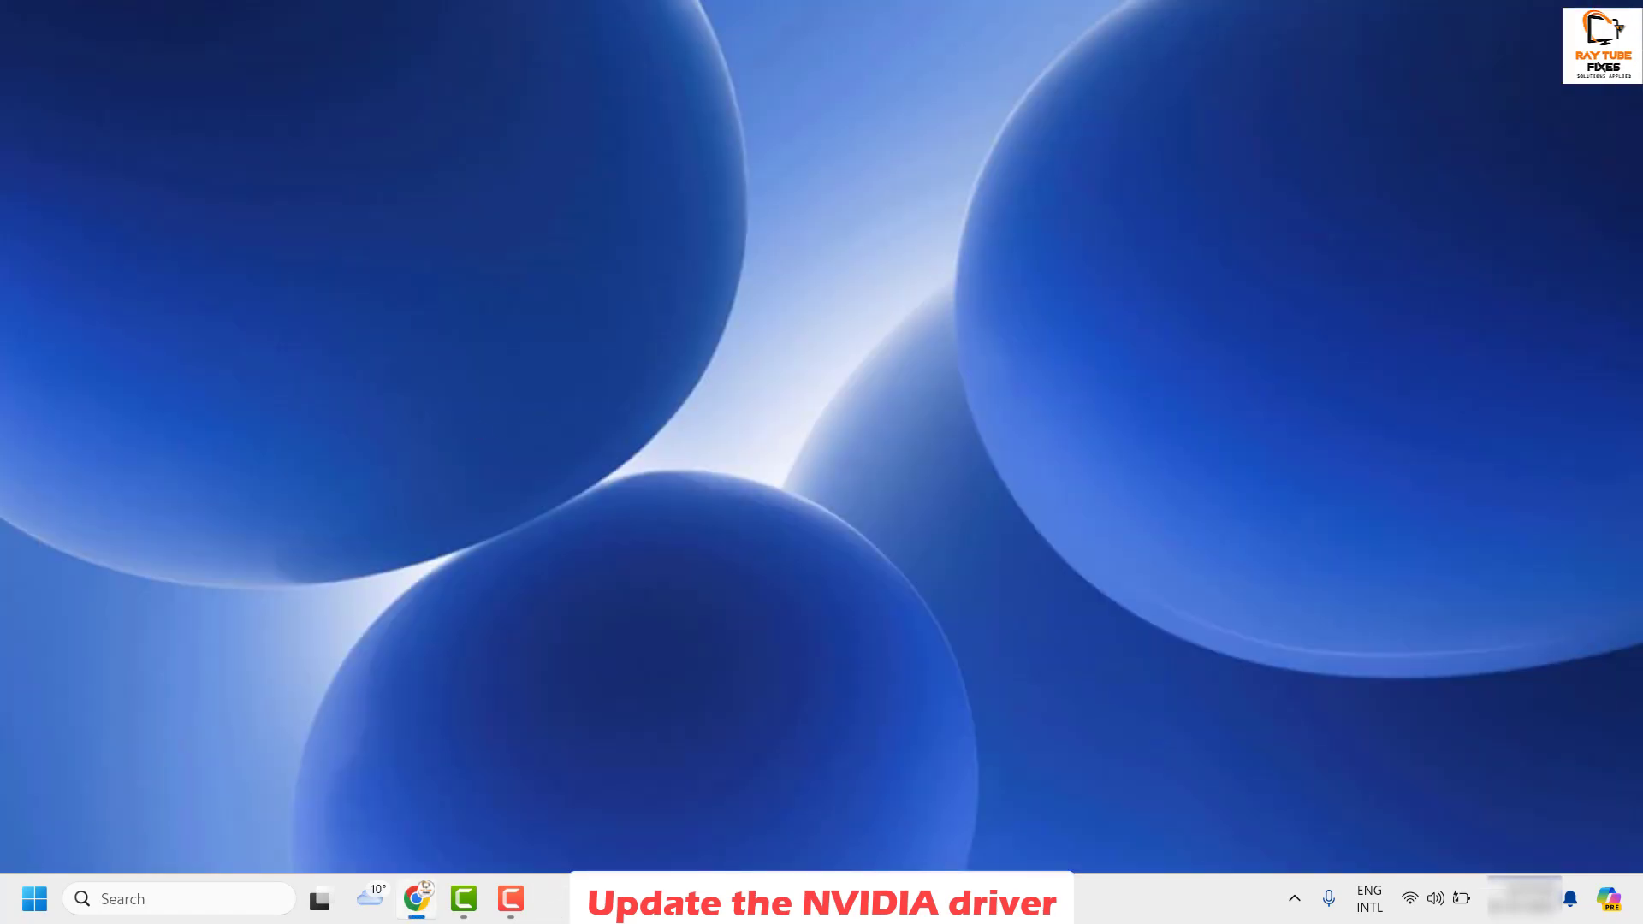
- Search 'ni' in Windows search and open NVIDIA Control Panel
left_click(171, 896)
type("ni")
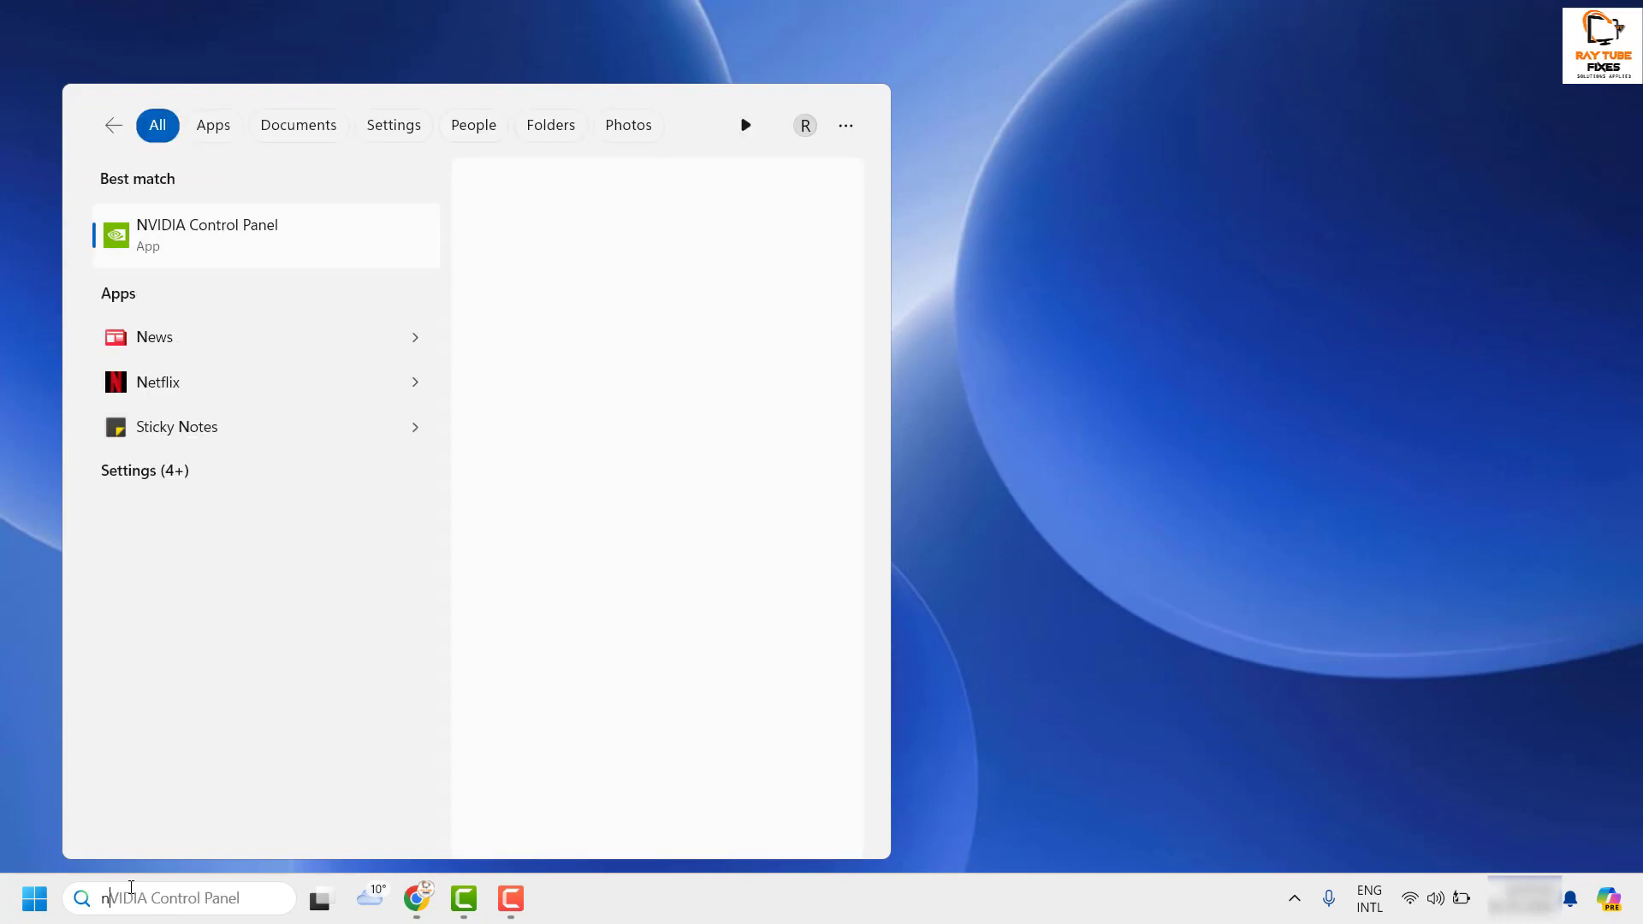
left_click(264, 339)
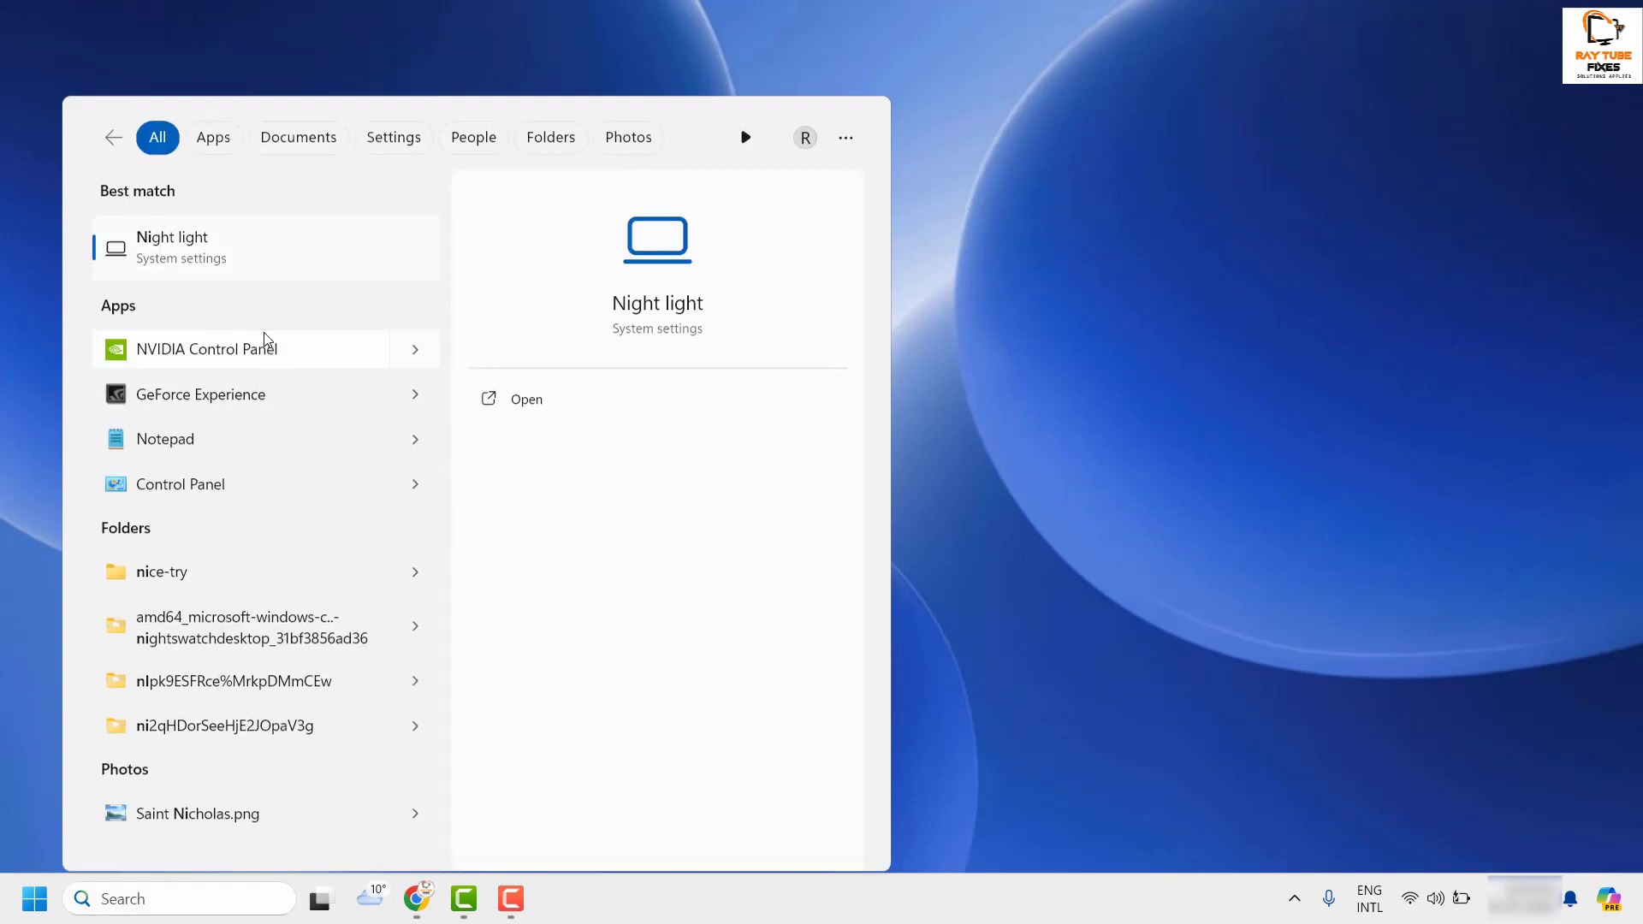